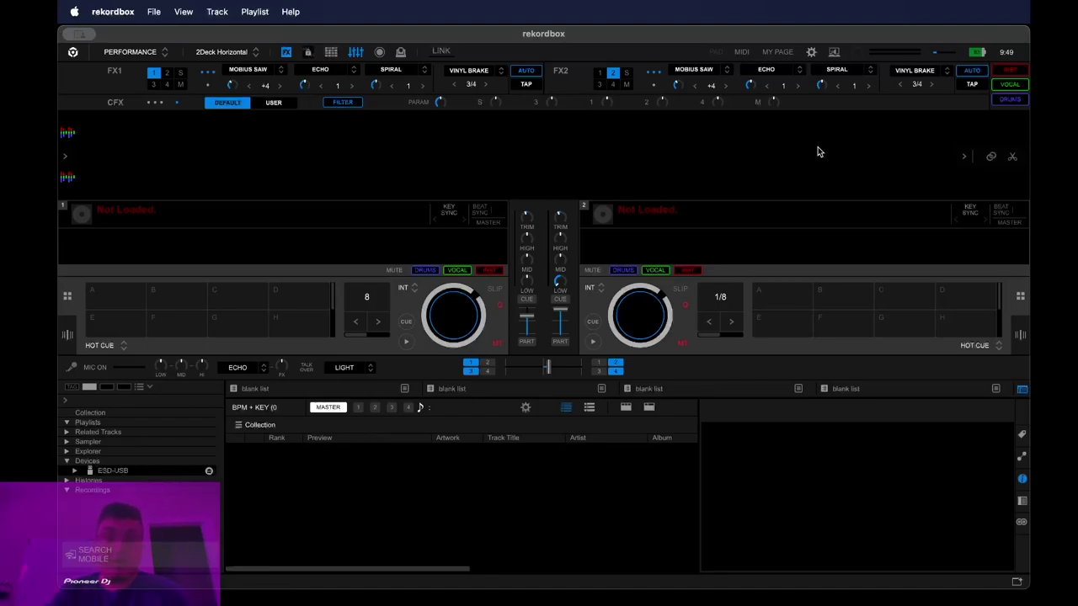
Open the DDJ-FLX4 MIDI setting and scroll the SAMPLER list back up to Sampler1 Stop.
{"action": "left_click", "coordinate": [743, 54]}
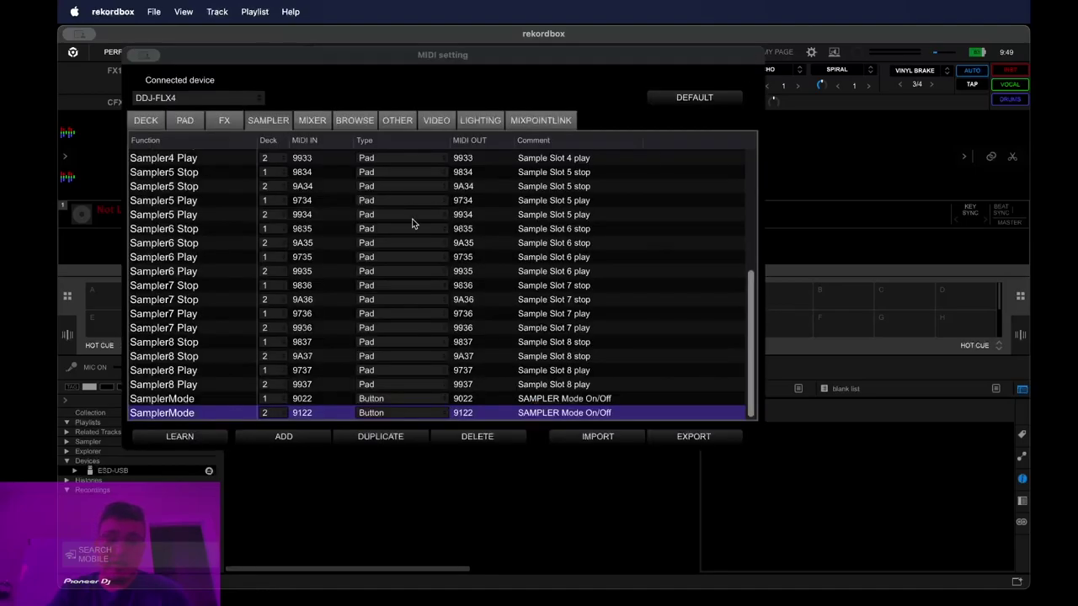
{"action": "scroll", "coordinate": [412, 223], "scroll_direction": "up", "scroll_amount": 4}
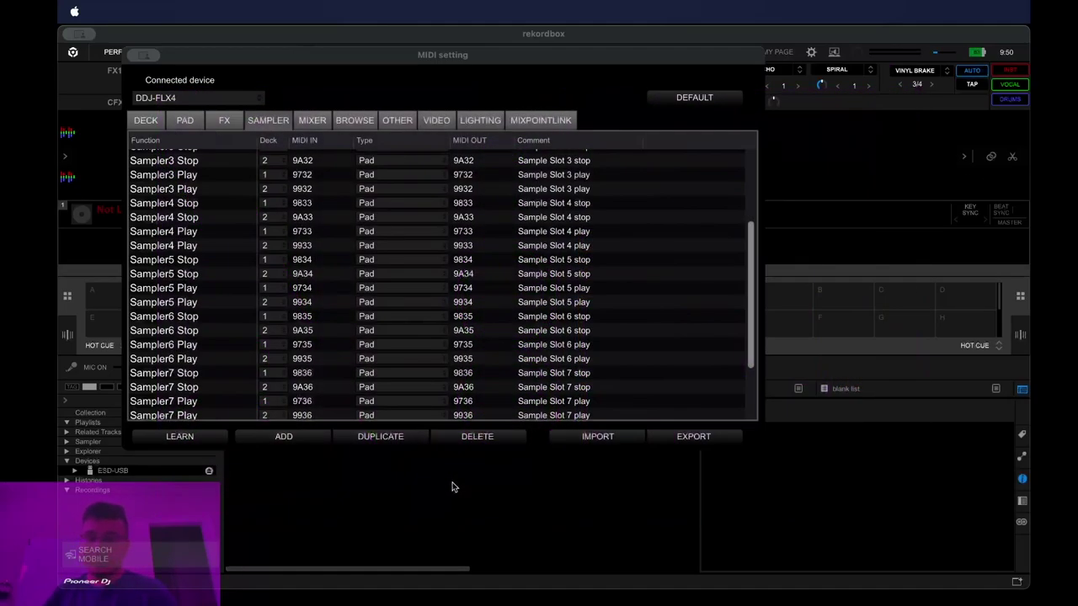
{"action": "scroll", "coordinate": [308, 312], "scroll_direction": "down", "scroll_amount": 2}
{"action": "scroll", "coordinate": [308, 312], "scroll_direction": "up", "scroll_amount": 5}
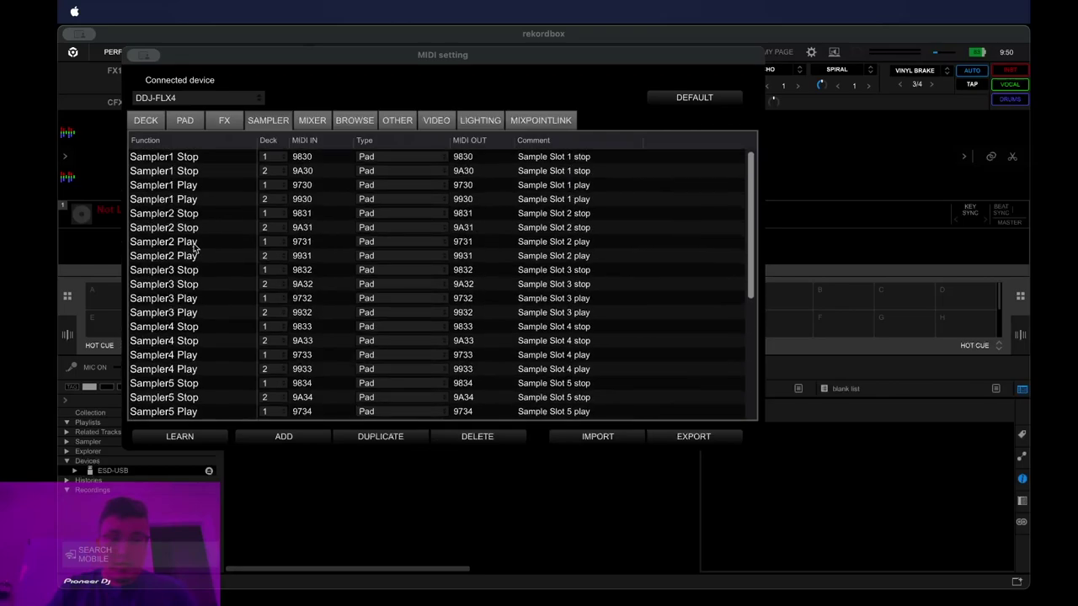
Delete the Sampler1 and Sampler2 Stop and Play mappings for decks 1 and 2.
{"action": "left_click", "coordinate": [188, 158]}
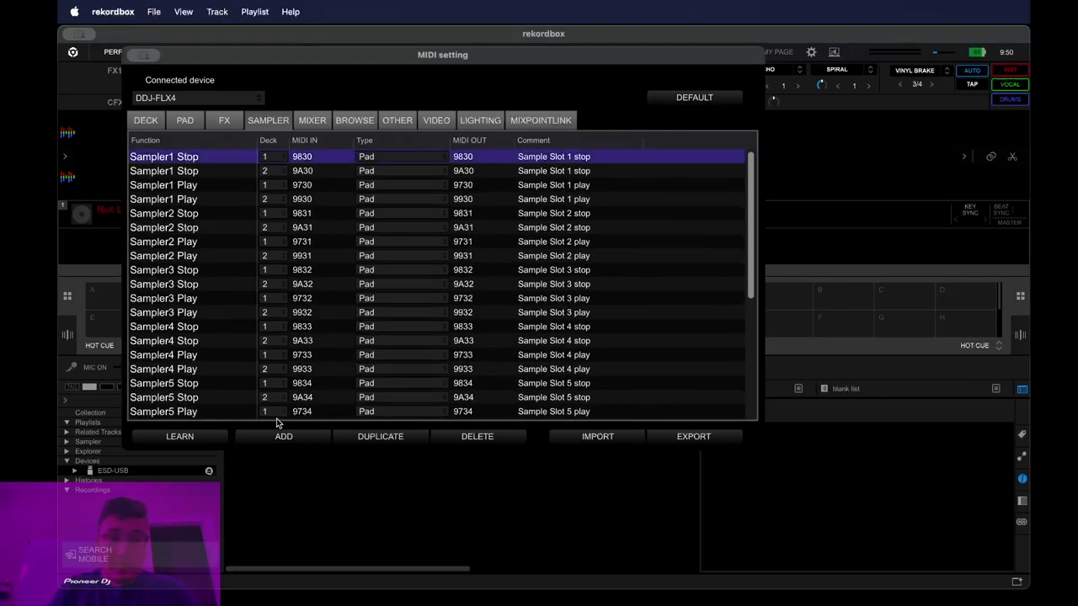
{"action": "left_click", "coordinate": [486, 437]}
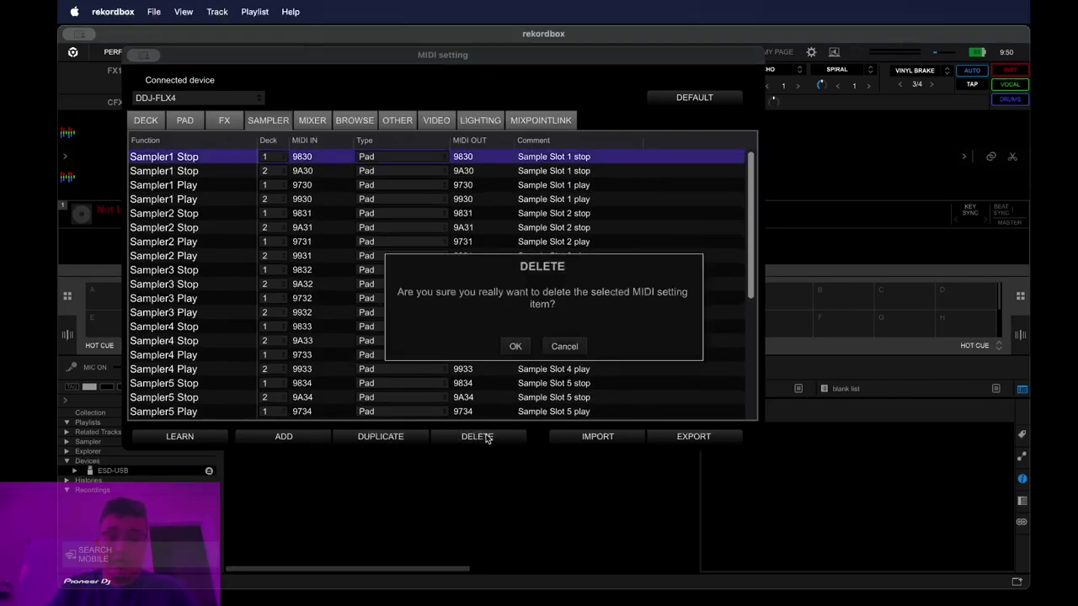
{"action": "left_click", "coordinate": [514, 346]}
{"action": "left_click", "coordinate": [455, 436]}
{"action": "left_click", "coordinate": [515, 346]}
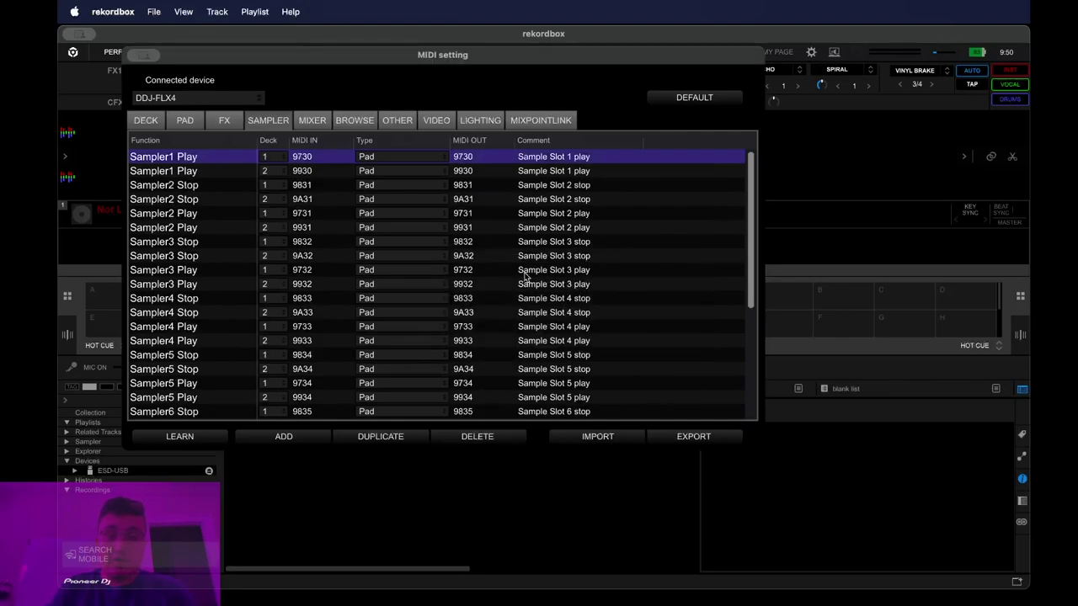
{"action": "scroll", "coordinate": [522, 268], "scroll_direction": "down", "scroll_amount": 5}
{"action": "scroll", "coordinate": [472, 271], "scroll_direction": "up", "scroll_amount": 5}
{"action": "left_click", "coordinate": [476, 437]}
{"action": "left_click", "coordinate": [516, 347]}
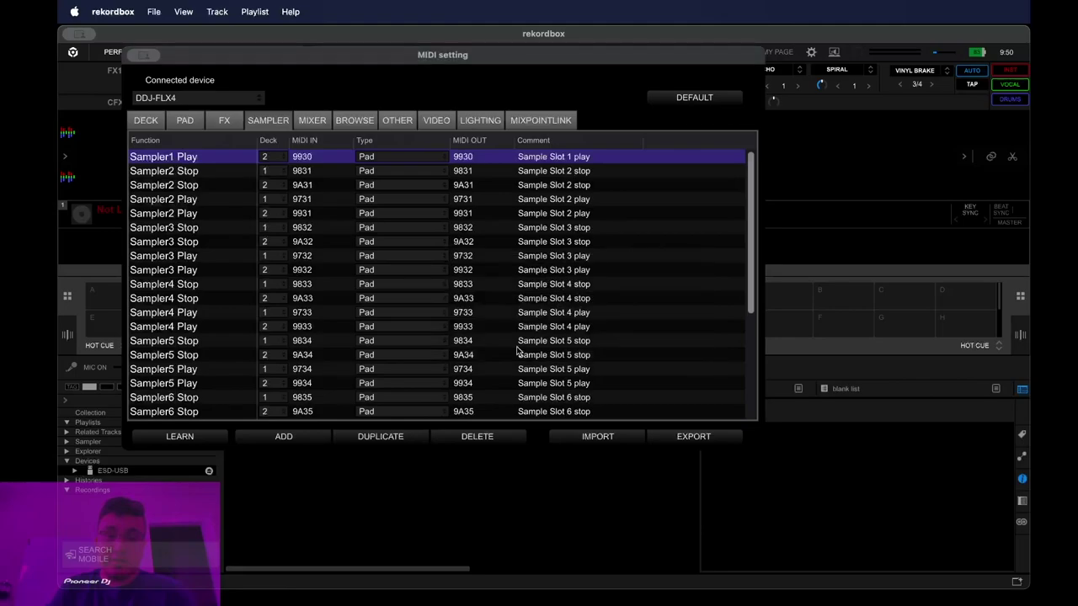
{"action": "left_click", "coordinate": [489, 435]}
{"action": "left_click", "coordinate": [515, 346]}
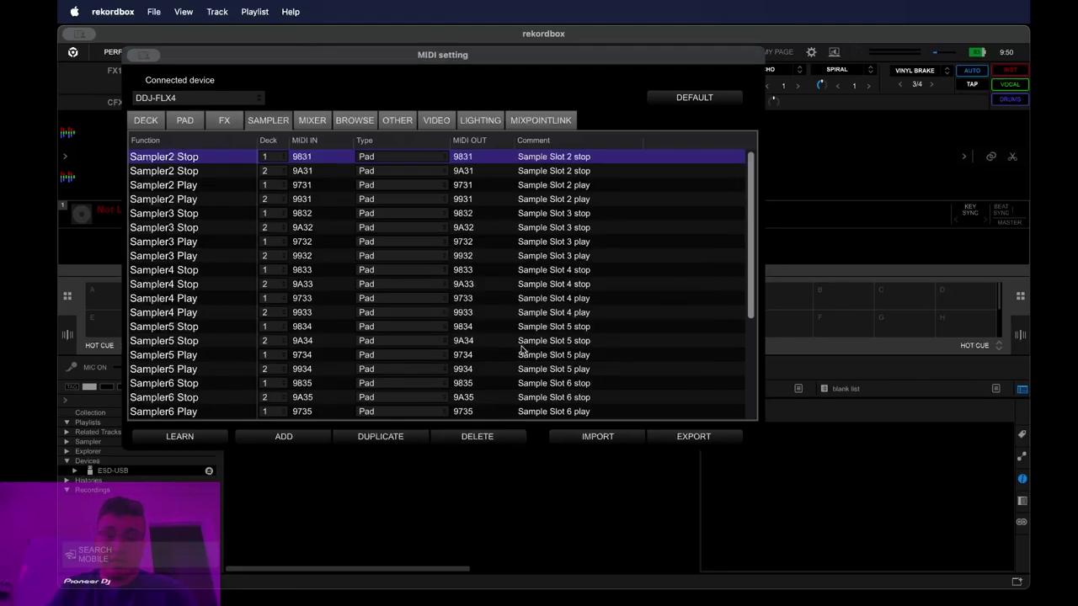
{"action": "left_click", "coordinate": [478, 438]}
{"action": "left_click", "coordinate": [515, 346]}
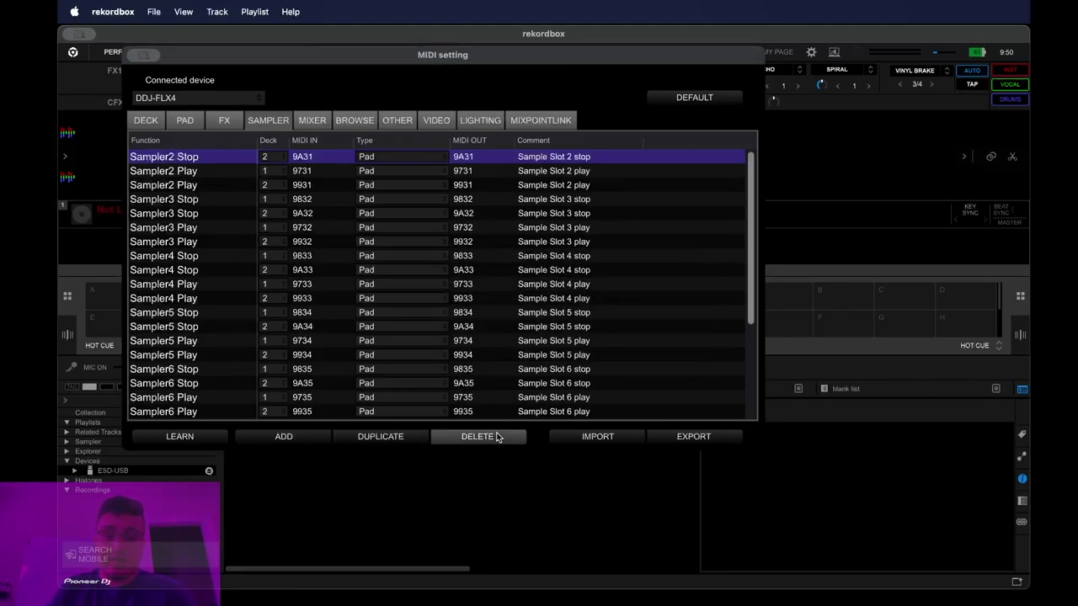
{"action": "left_click", "coordinate": [505, 436]}
{"action": "left_click", "coordinate": [515, 346]}
{"action": "left_click", "coordinate": [495, 440]}
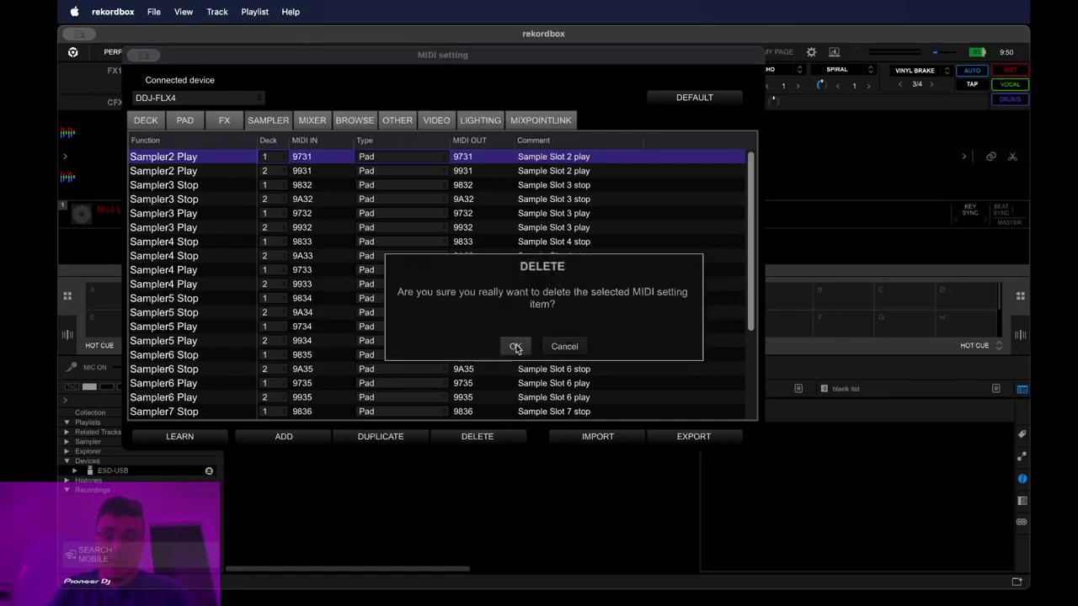
{"action": "left_click", "coordinate": [514, 346]}
{"action": "left_click", "coordinate": [497, 439]}
{"action": "left_click", "coordinate": [515, 346]}
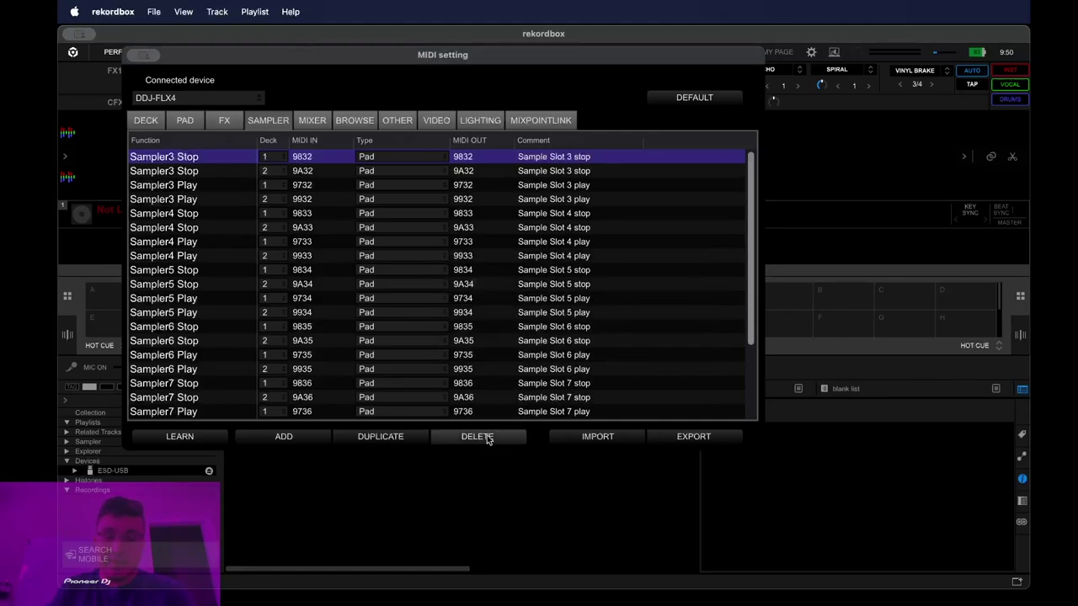
Delete the Sampler3 and Sampler4 Stop and Play mappings for both decks.
{"action": "left_click", "coordinate": [491, 440]}
{"action": "left_click", "coordinate": [516, 346]}
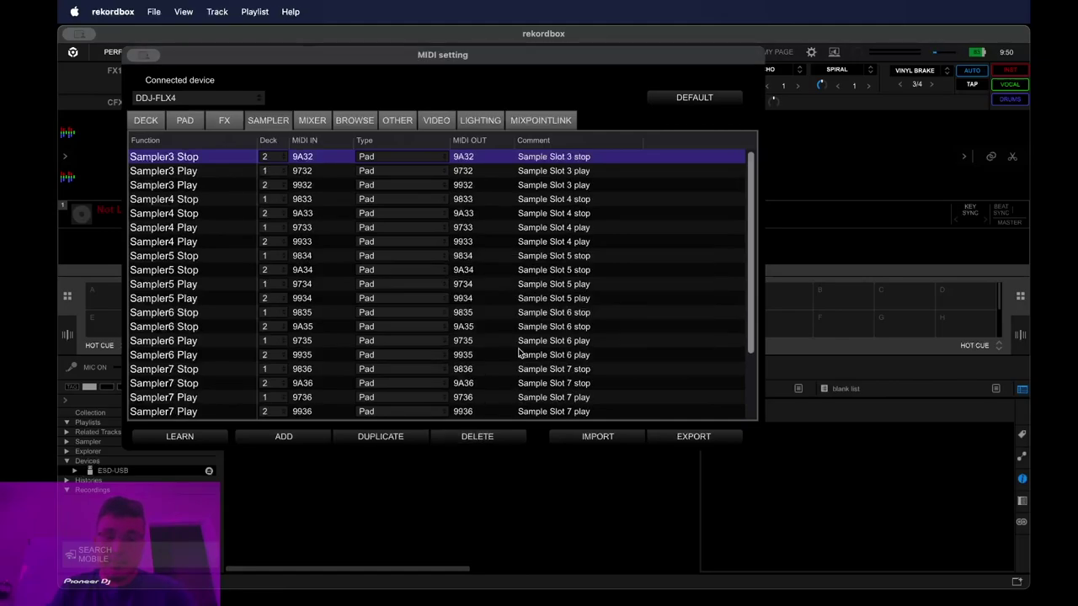
{"action": "left_click", "coordinate": [501, 440]}
{"action": "left_click", "coordinate": [516, 346]}
{"action": "left_click", "coordinate": [477, 439]}
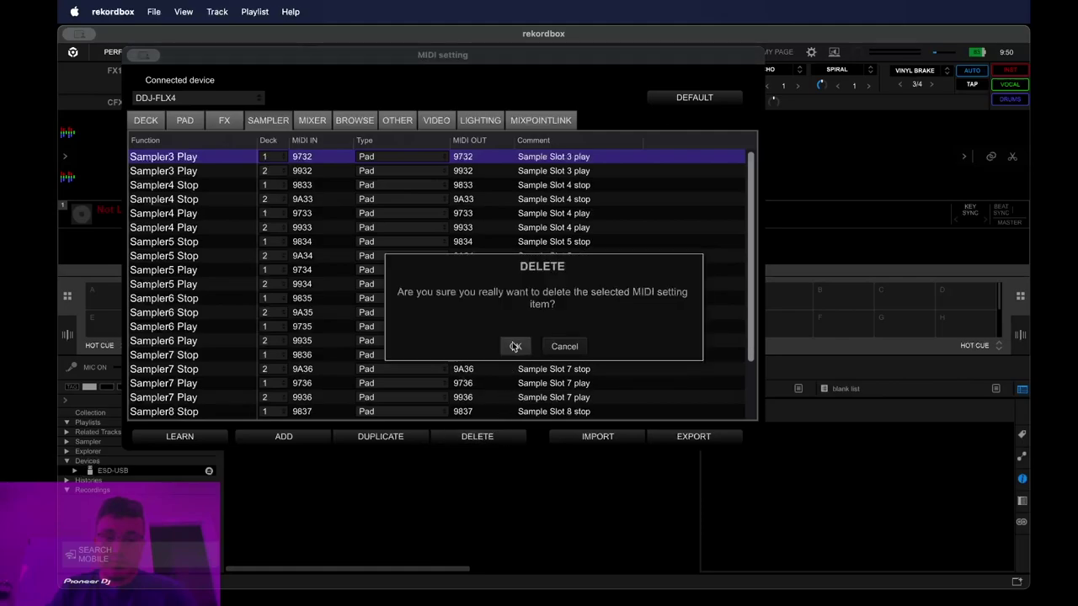
{"action": "left_click", "coordinate": [515, 347]}
{"action": "left_click", "coordinate": [484, 440]}
{"action": "left_click", "coordinate": [515, 346]}
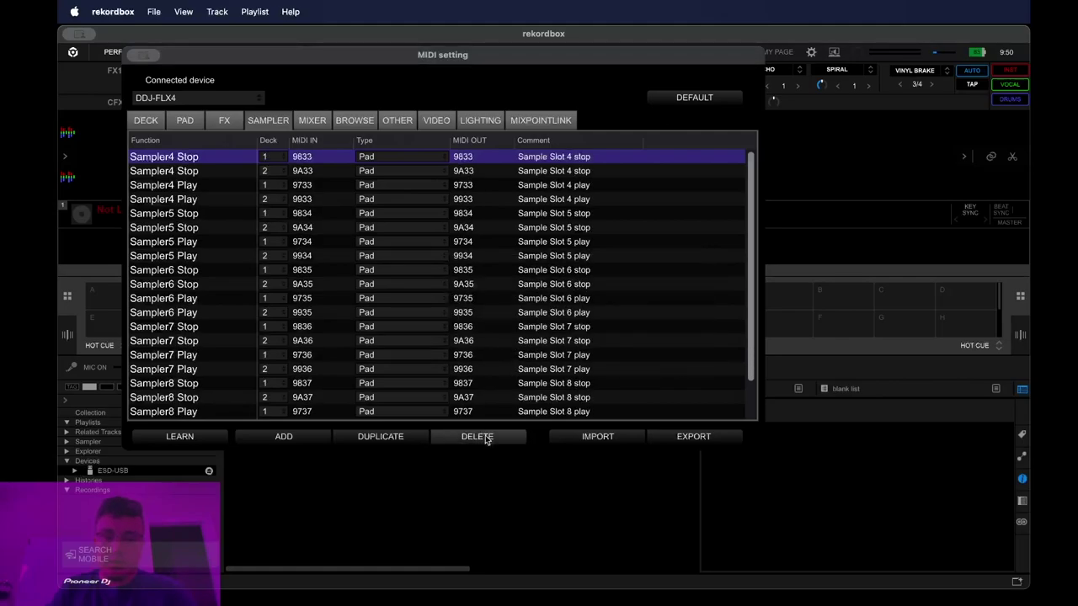
{"action": "left_click", "coordinate": [487, 439]}
{"action": "left_click", "coordinate": [516, 346]}
{"action": "left_click", "coordinate": [505, 436]}
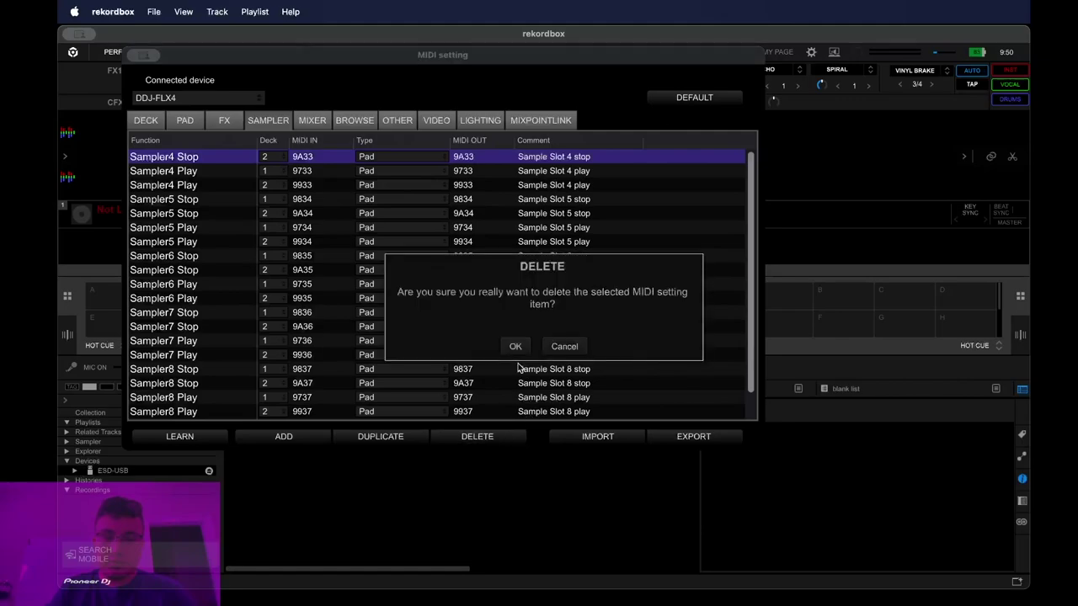
{"action": "left_click", "coordinate": [514, 347]}
{"action": "left_click", "coordinate": [493, 440]}
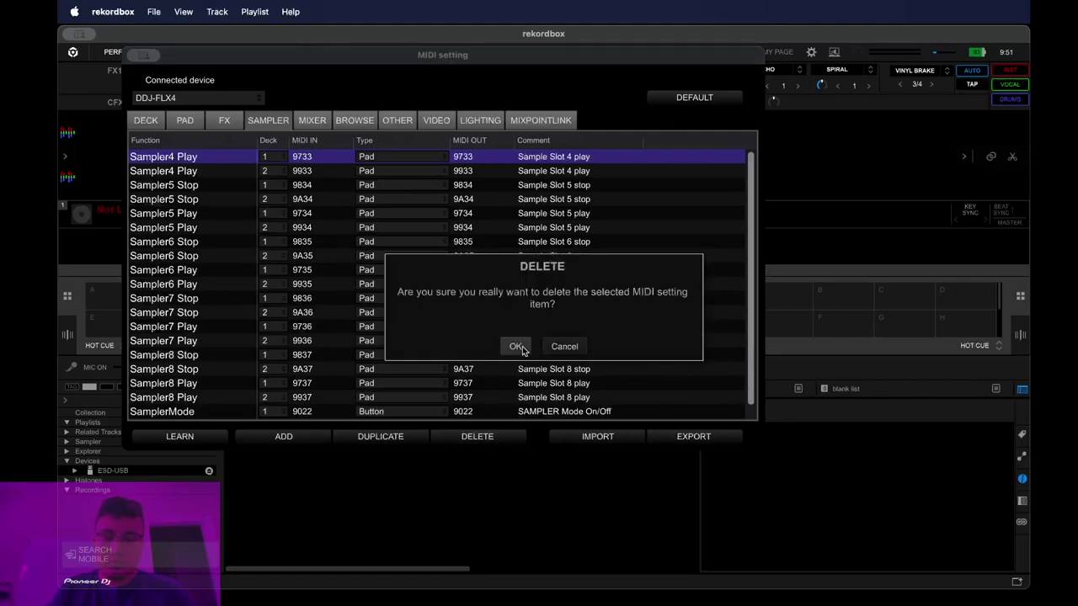
{"action": "left_click", "coordinate": [514, 346]}
{"action": "left_click", "coordinate": [505, 439]}
{"action": "left_click", "coordinate": [515, 346]}
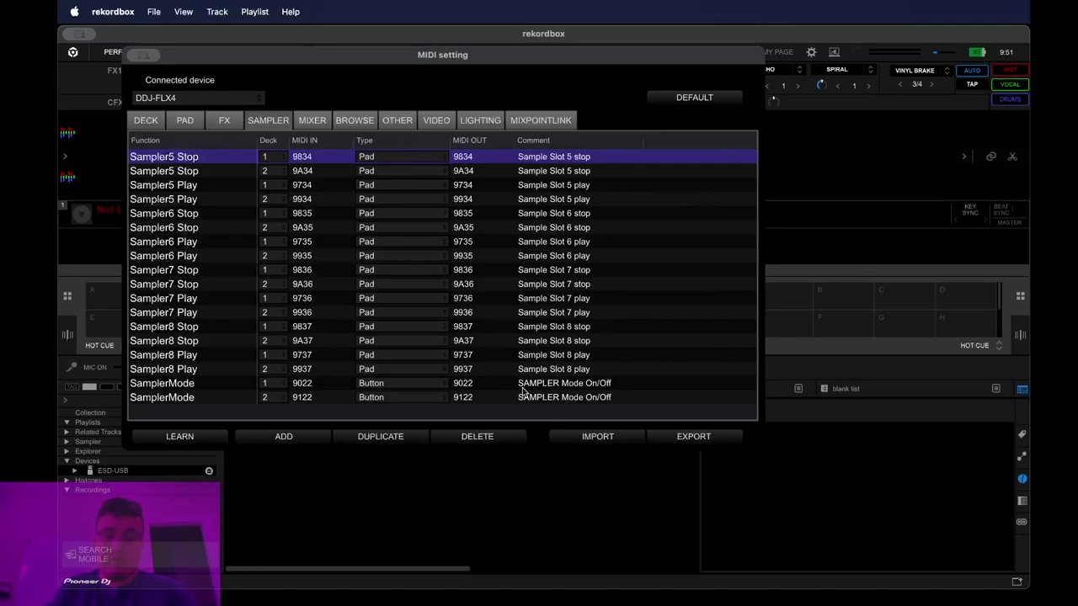
Delete the Sampler5 and Sampler6 Stop and Play mappings for both decks.
{"action": "left_click", "coordinate": [501, 437]}
{"action": "left_click", "coordinate": [514, 346]}
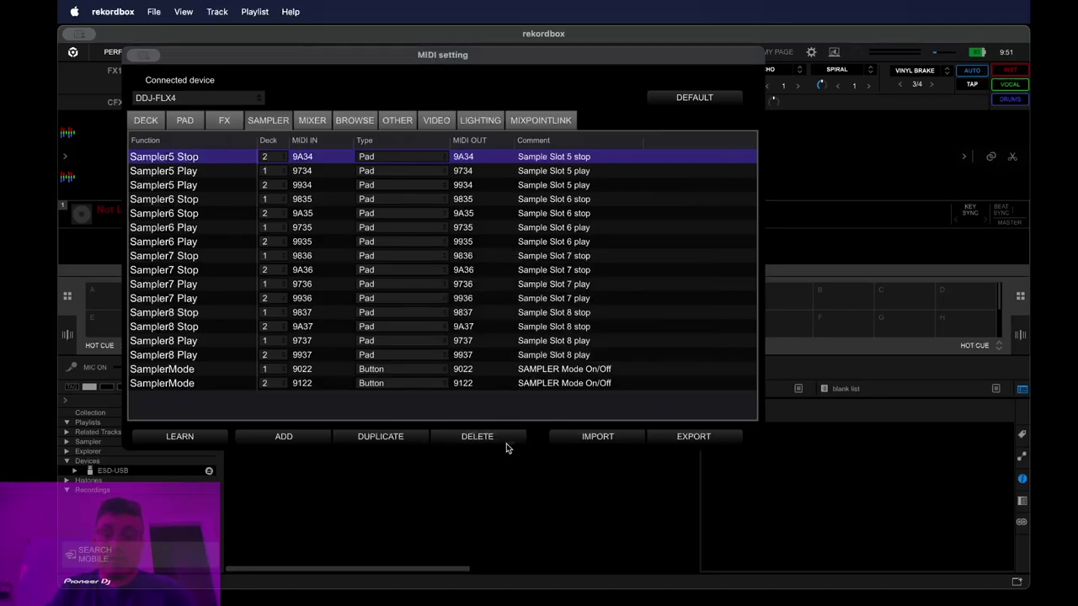
{"action": "left_click", "coordinate": [506, 439]}
{"action": "left_click", "coordinate": [516, 347]}
{"action": "left_click", "coordinate": [500, 433]}
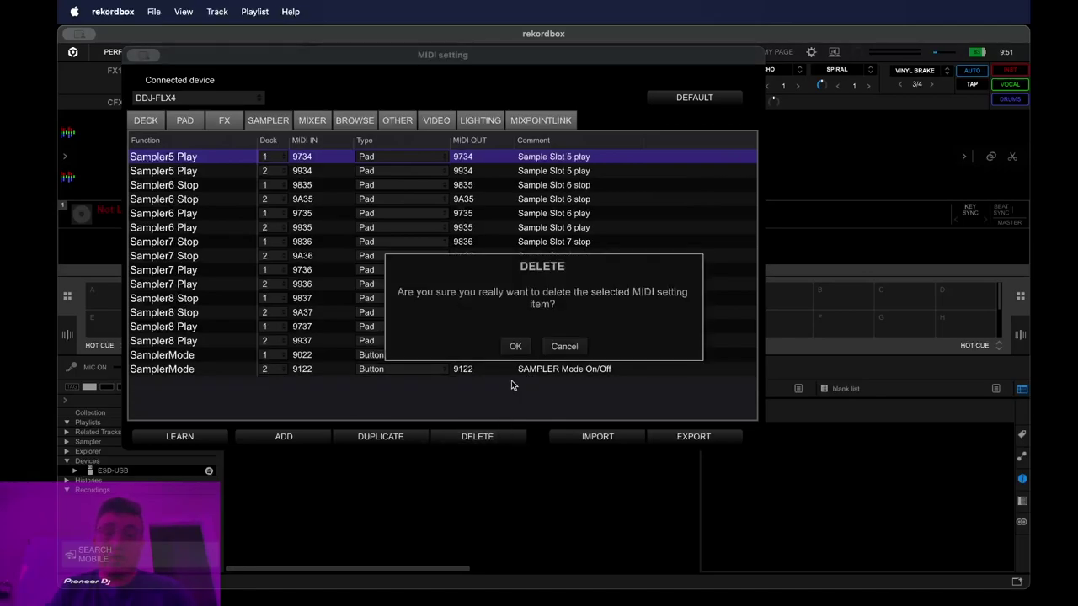
{"action": "left_click", "coordinate": [515, 346]}
{"action": "left_click", "coordinate": [502, 437]}
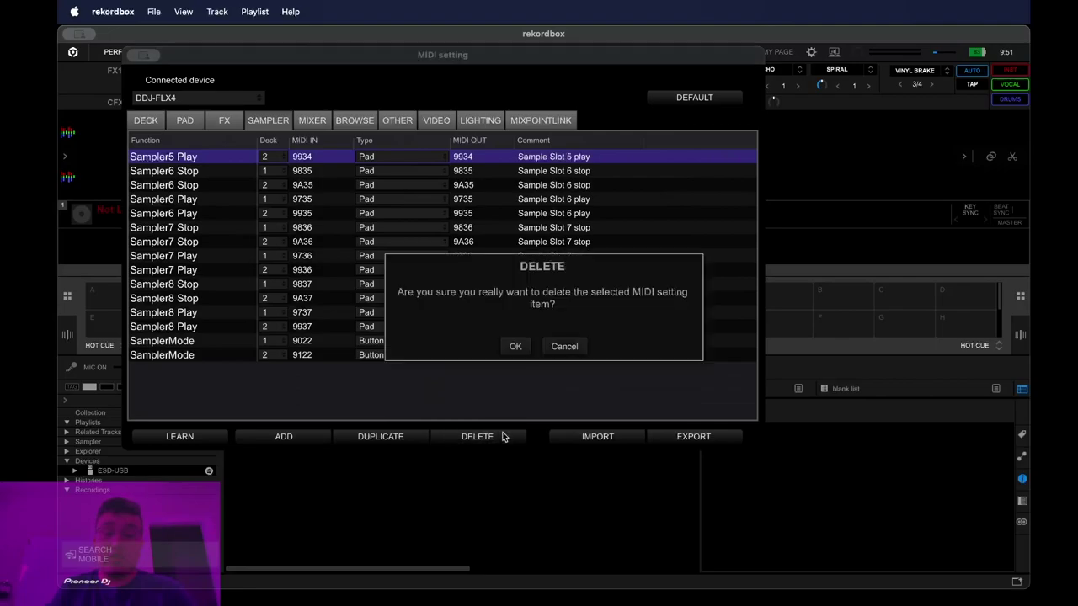
{"action": "left_click", "coordinate": [512, 348]}
{"action": "left_click", "coordinate": [491, 436]}
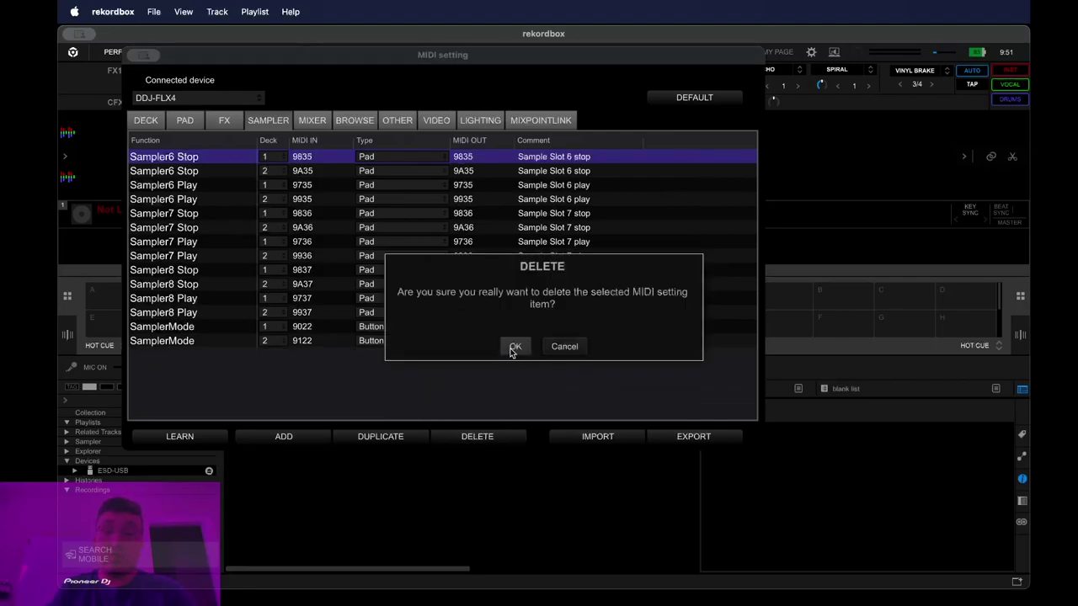
{"action": "left_click", "coordinate": [513, 347]}
{"action": "left_click", "coordinate": [503, 435]}
{"action": "left_click", "coordinate": [514, 346]}
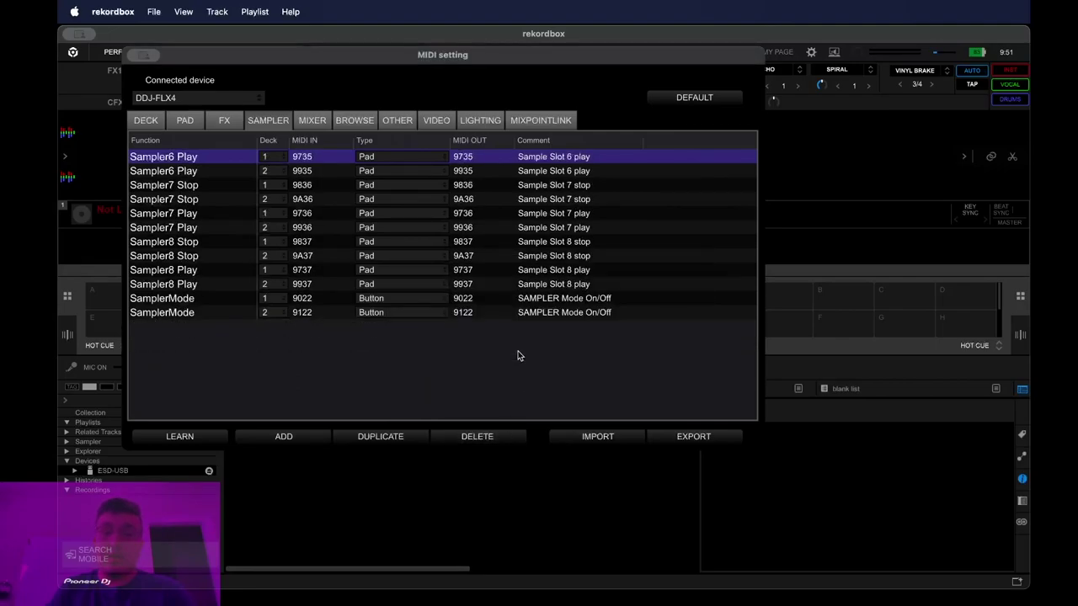
{"action": "left_click", "coordinate": [506, 436]}
{"action": "left_click", "coordinate": [516, 346]}
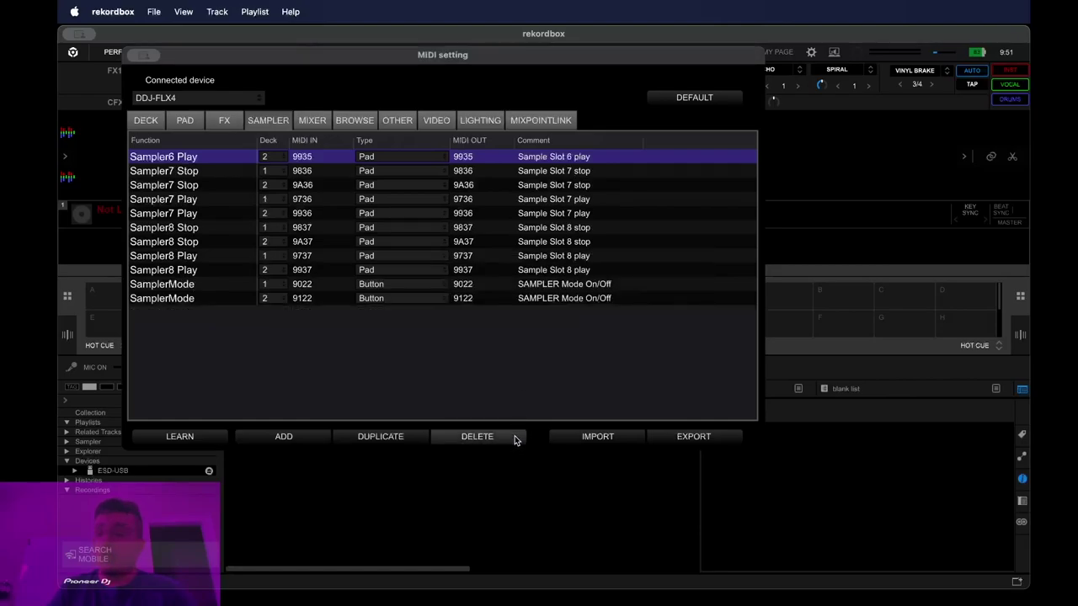
{"action": "left_click", "coordinate": [512, 437]}
{"action": "left_click", "coordinate": [515, 346]}
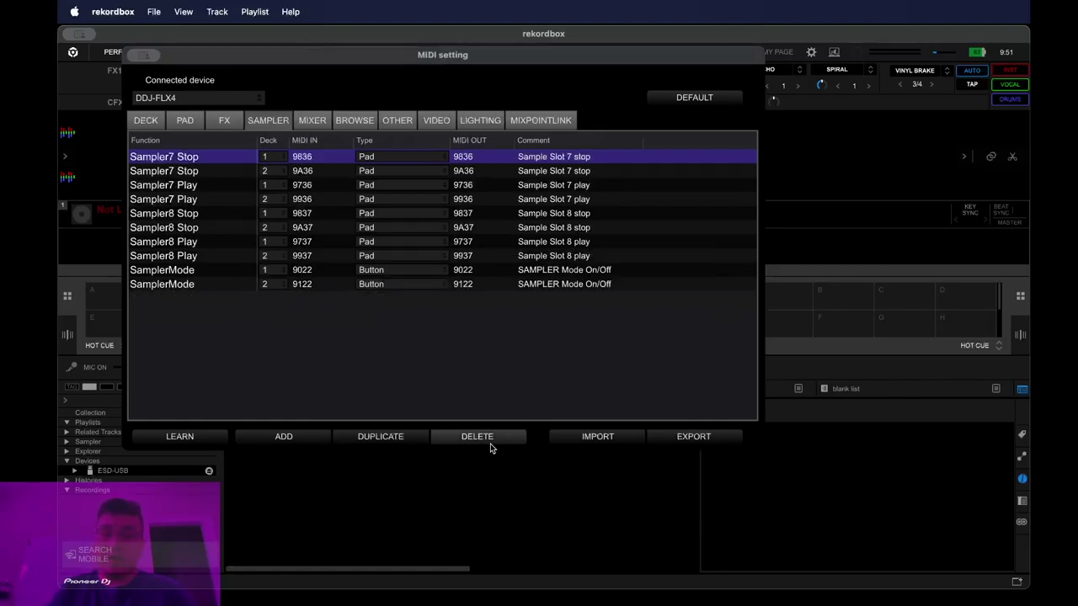
Delete the Sampler7 and Sampler8 Stop/Play mappings and both SamplerMode mappings.
{"action": "left_click", "coordinate": [494, 439]}
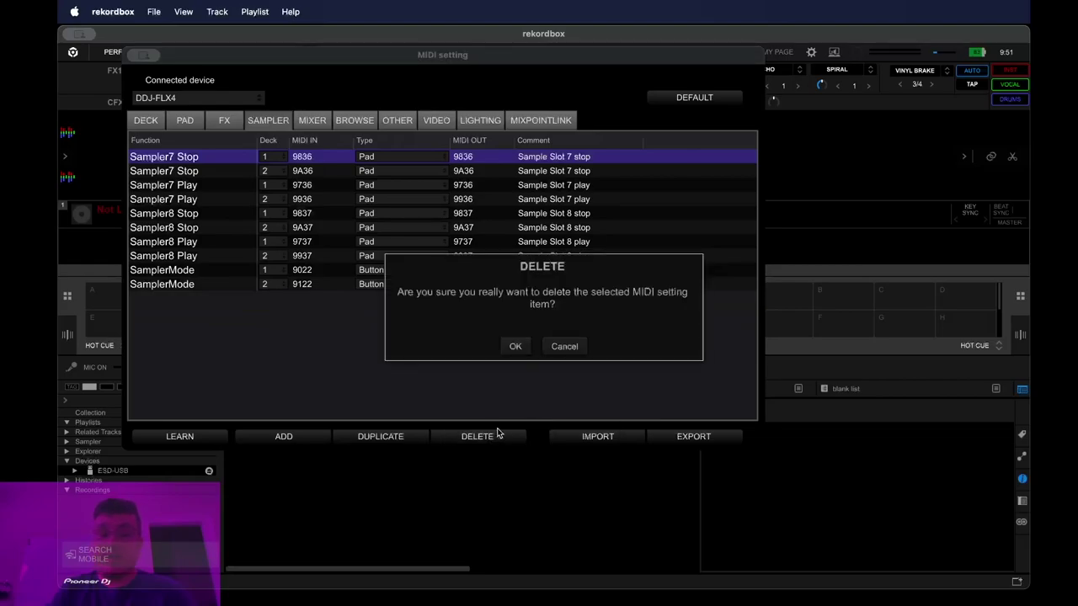
{"action": "left_click", "coordinate": [515, 346]}
{"action": "left_click", "coordinate": [494, 438]}
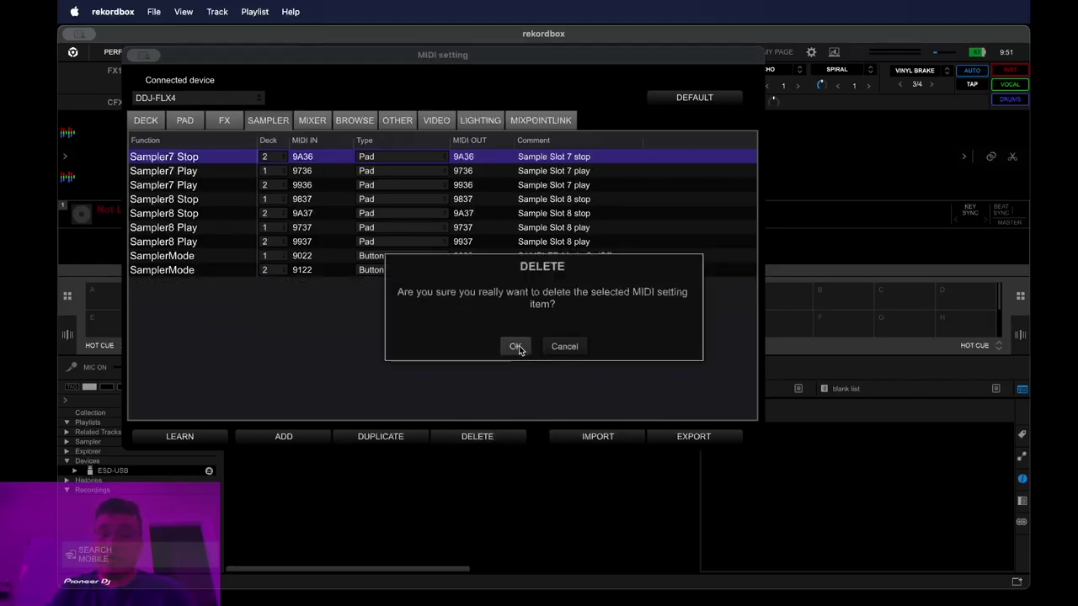
{"action": "left_click", "coordinate": [513, 346]}
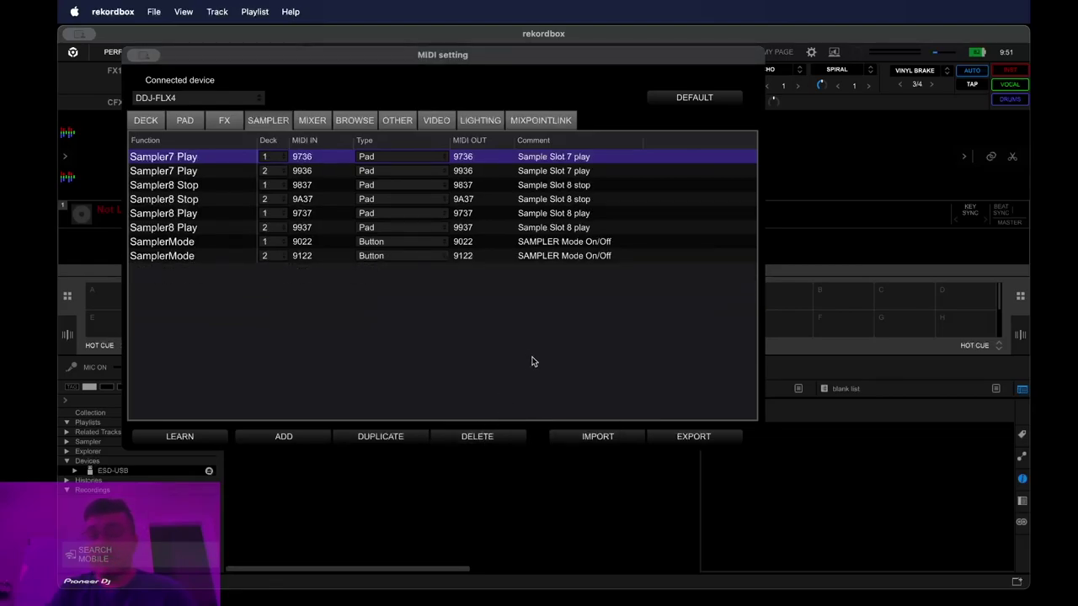
{"action": "left_click", "coordinate": [481, 438]}
{"action": "left_click", "coordinate": [514, 346]}
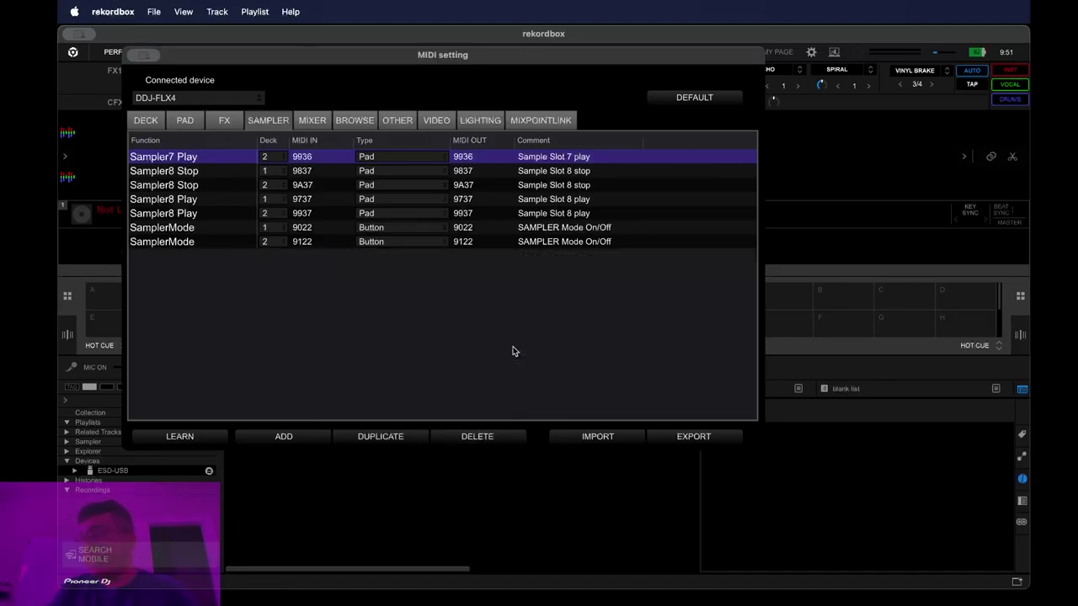
{"action": "left_click", "coordinate": [479, 437]}
{"action": "left_click", "coordinate": [517, 347]}
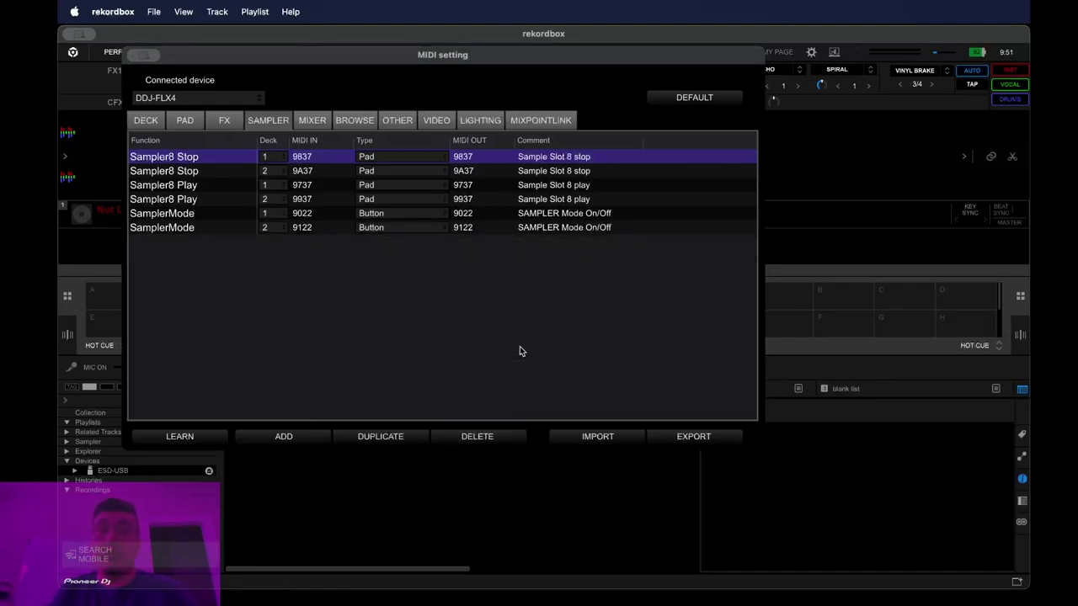
{"action": "left_click", "coordinate": [475, 436]}
{"action": "left_click", "coordinate": [520, 346]}
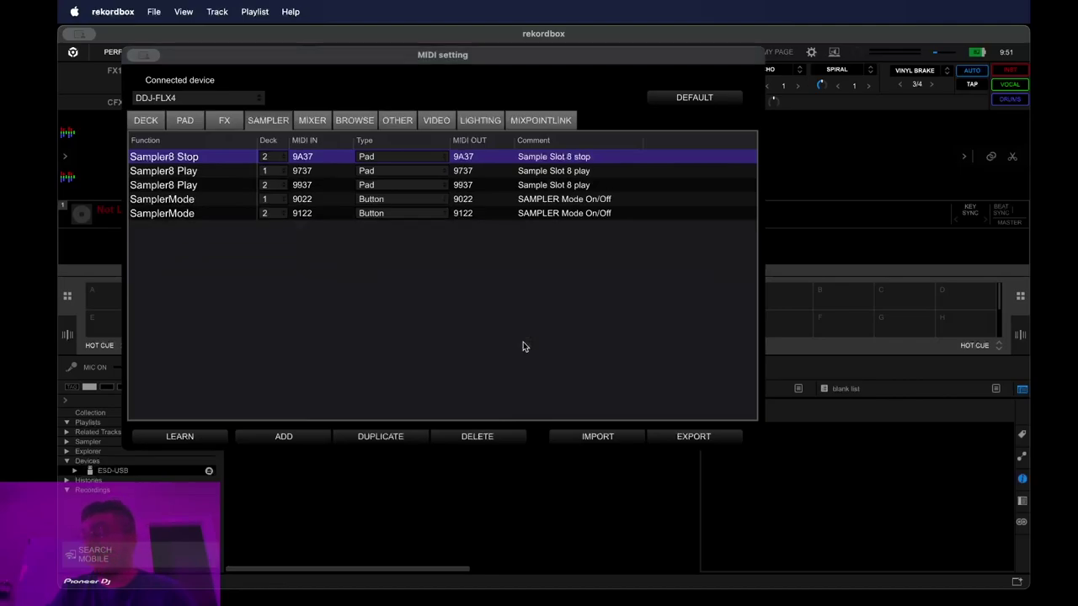
{"action": "left_click", "coordinate": [512, 434]}
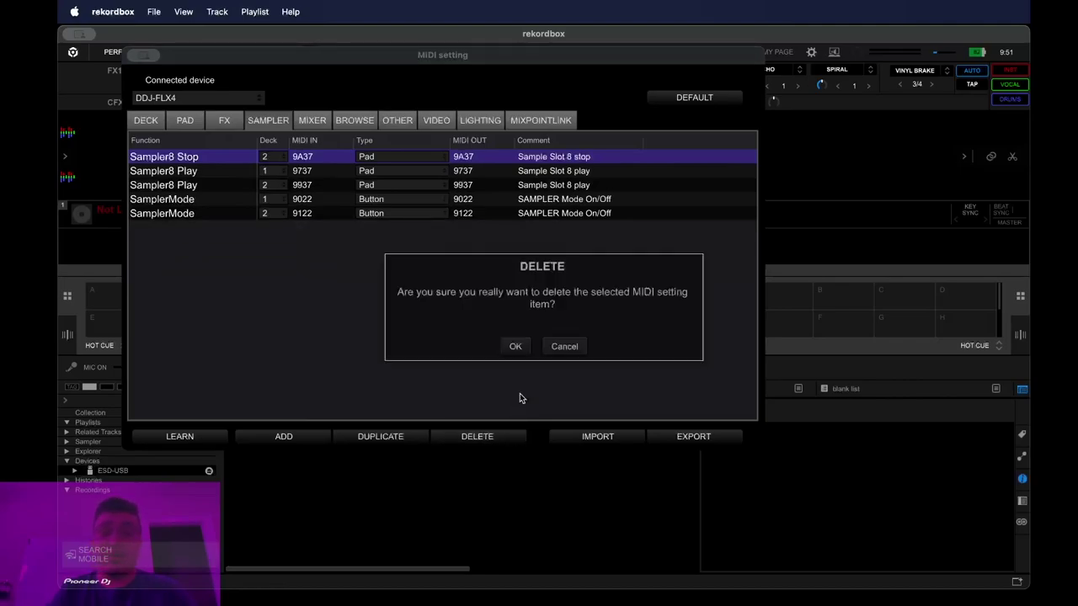
{"action": "left_click", "coordinate": [528, 348]}
{"action": "left_click", "coordinate": [505, 436]}
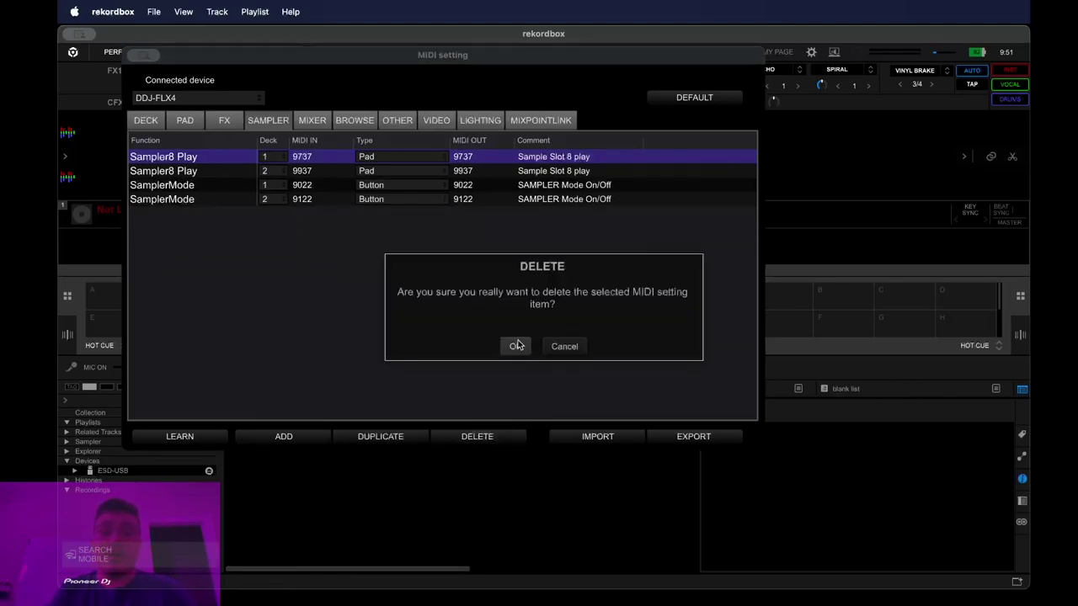
{"action": "left_click", "coordinate": [520, 346]}
{"action": "left_click", "coordinate": [485, 436]}
{"action": "left_click", "coordinate": [513, 346]}
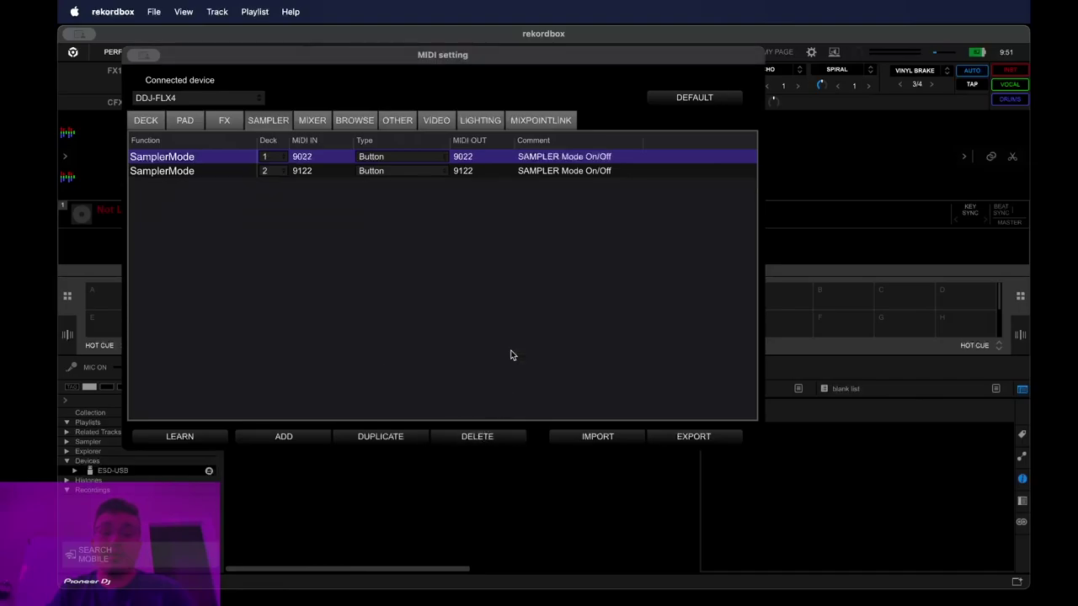
{"action": "left_click", "coordinate": [489, 441]}
{"action": "left_click", "coordinate": [515, 345]}
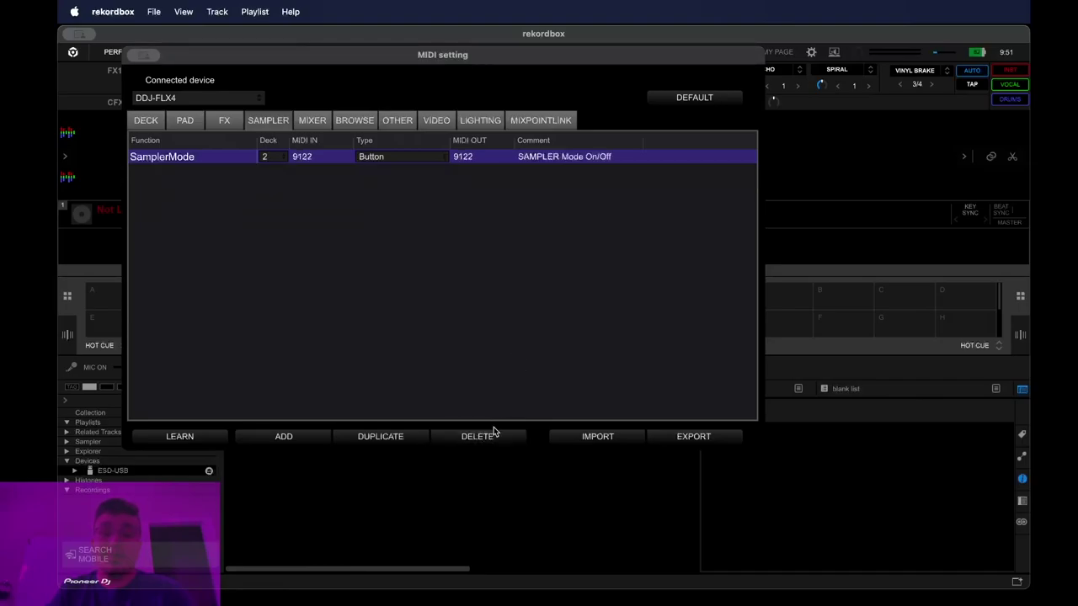
{"action": "left_click", "coordinate": [495, 433]}
{"action": "left_click", "coordinate": [517, 347]}
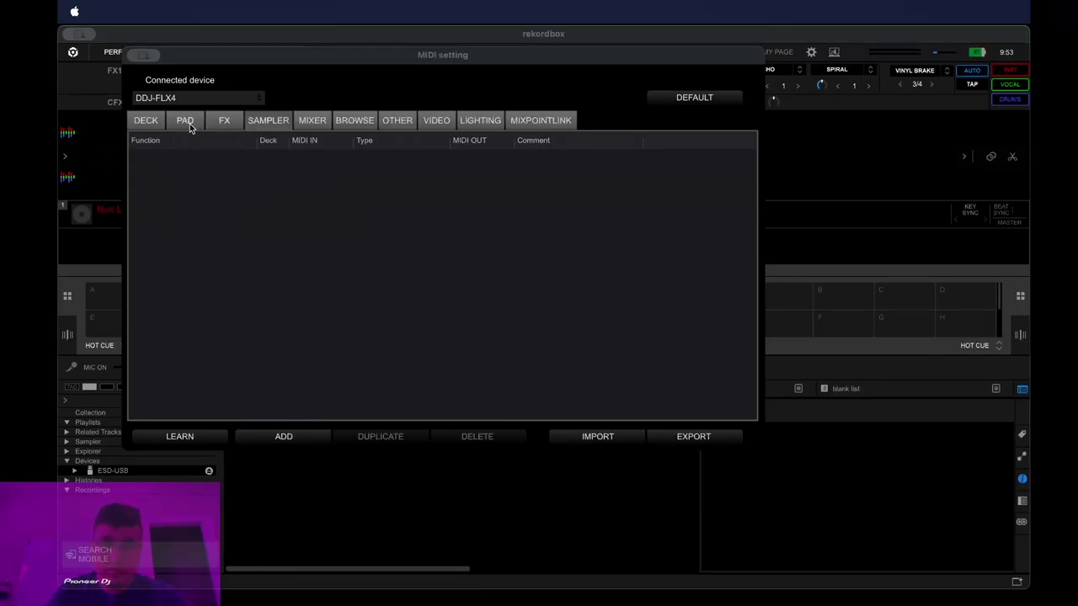
Show the PAD mapping list, scroll to its end, and open ADD's Slicer functions.
{"action": "left_click", "coordinate": [195, 123]}
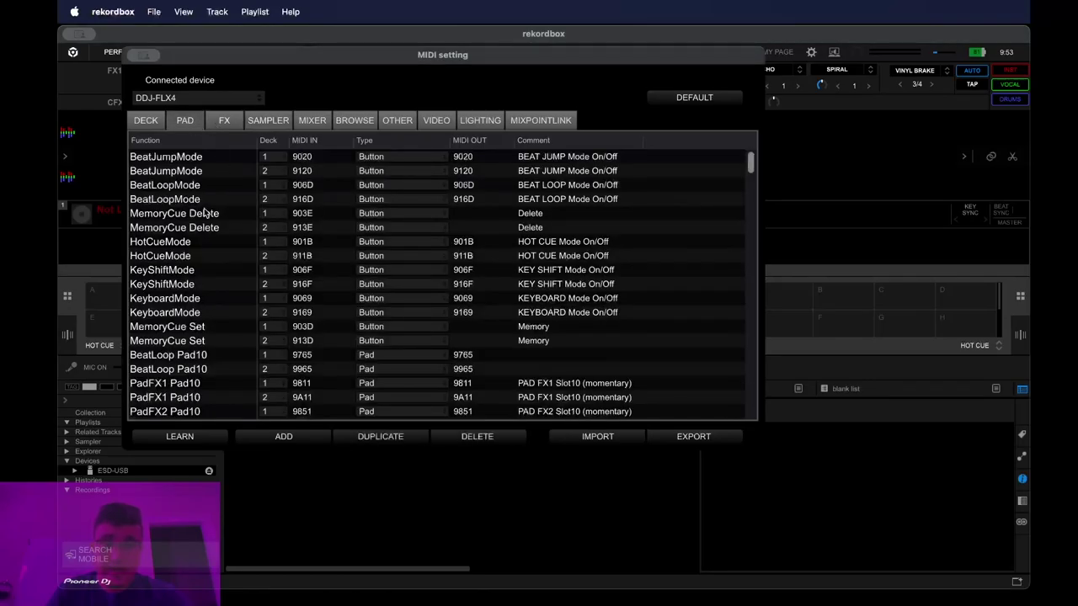
{"action": "scroll", "coordinate": [201, 245], "scroll_direction": "down", "scroll_amount": 20}
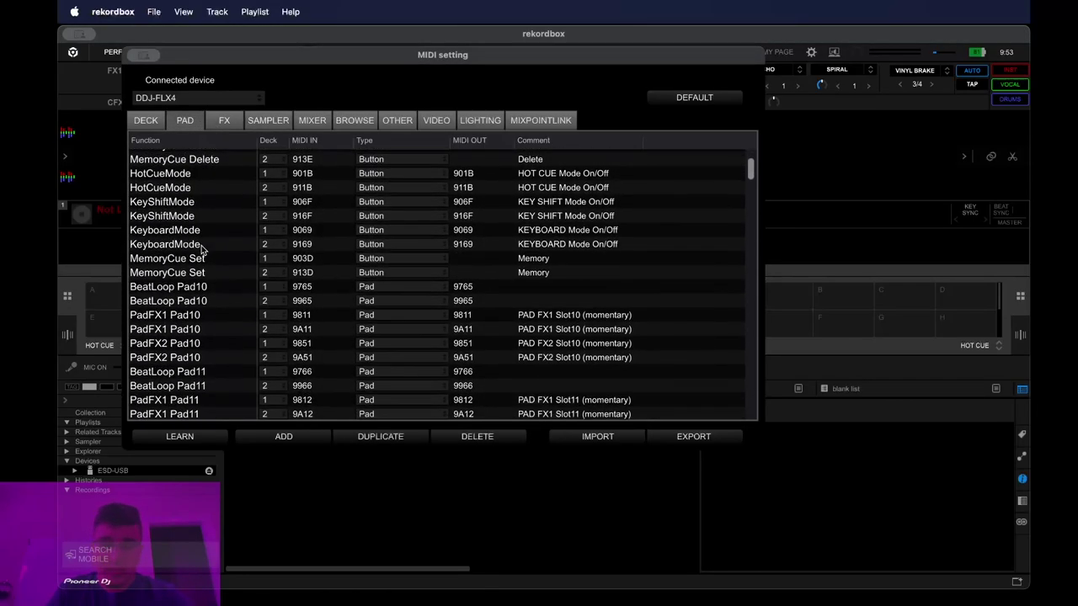
{"action": "scroll", "coordinate": [202, 273], "scroll_direction": "down", "scroll_amount": 15}
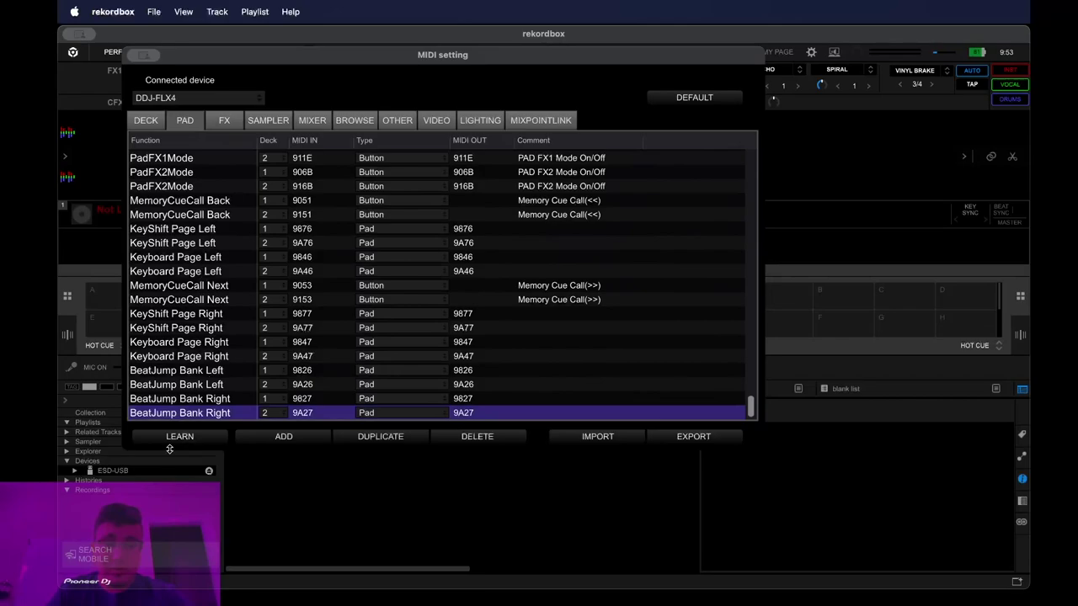
{"action": "left_click", "coordinate": [278, 436]}
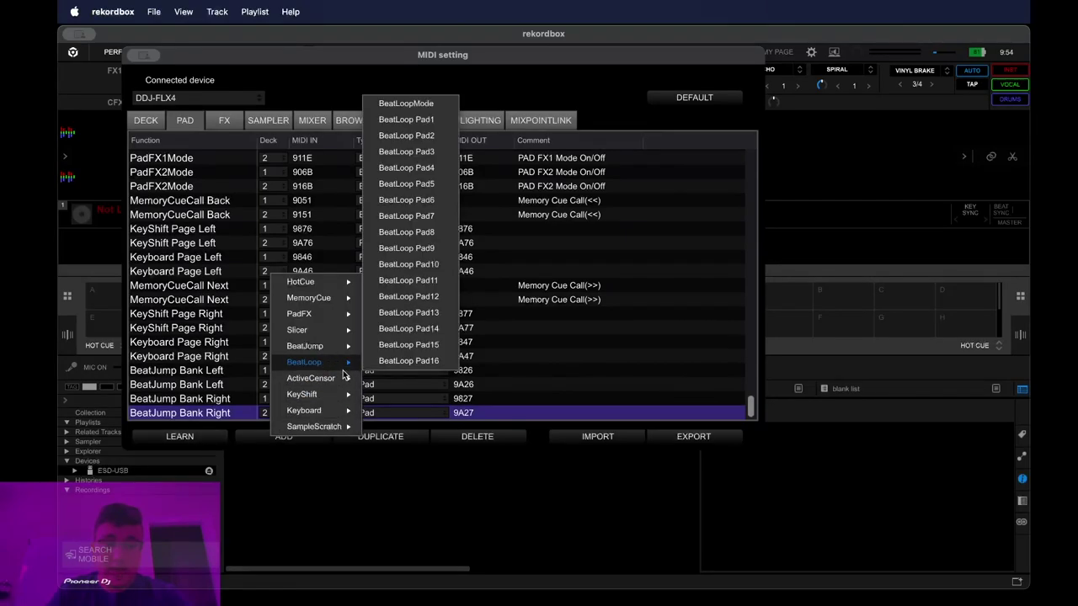
{"action": "mouse_move", "coordinate": [344, 385]}
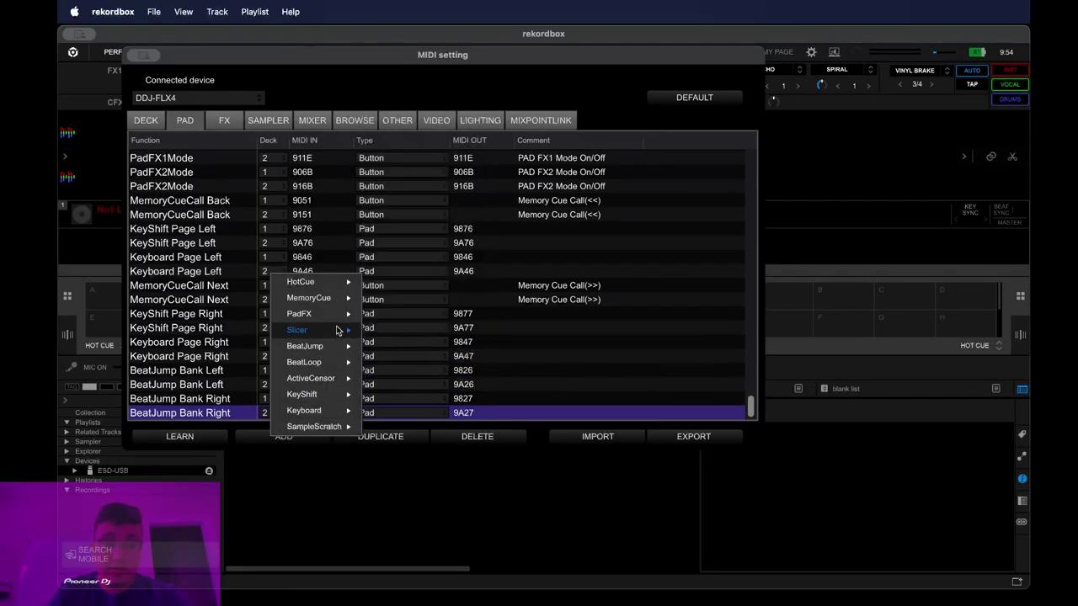
{"action": "mouse_move", "coordinate": [337, 329]}
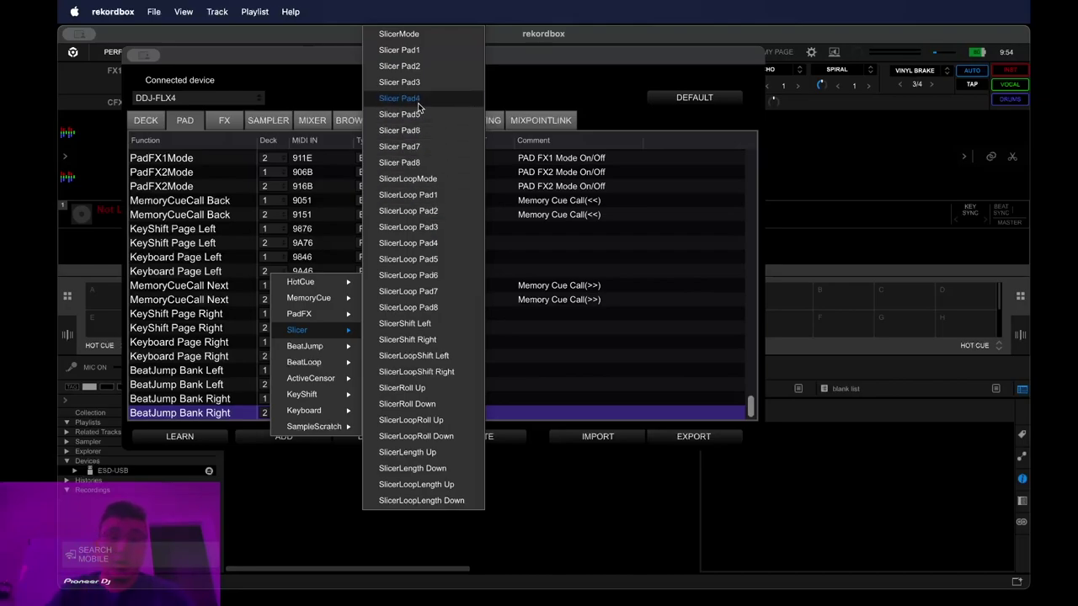
Add SlicerMode and Slicer Pad1 mappings, duplicating each.
{"action": "left_click", "coordinate": [413, 35]}
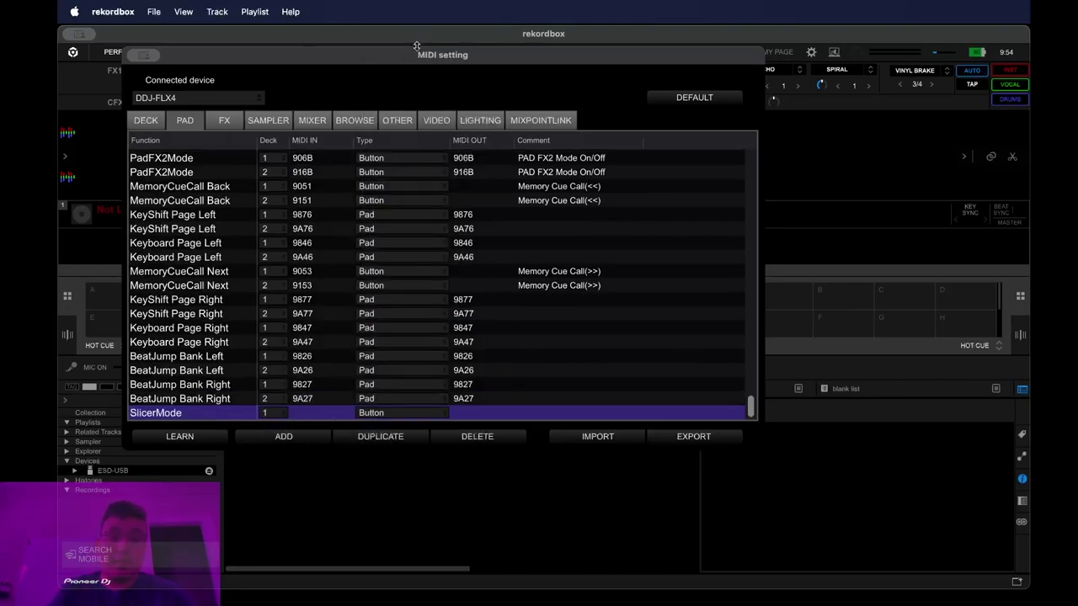
{"action": "left_click", "coordinate": [352, 436]}
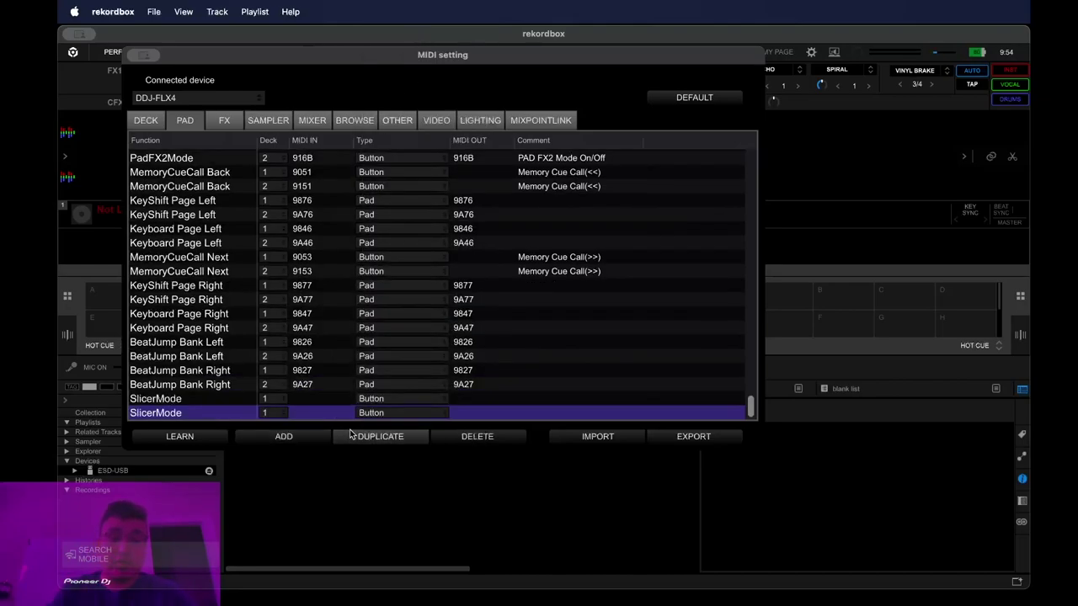
{"action": "left_click", "coordinate": [307, 437]}
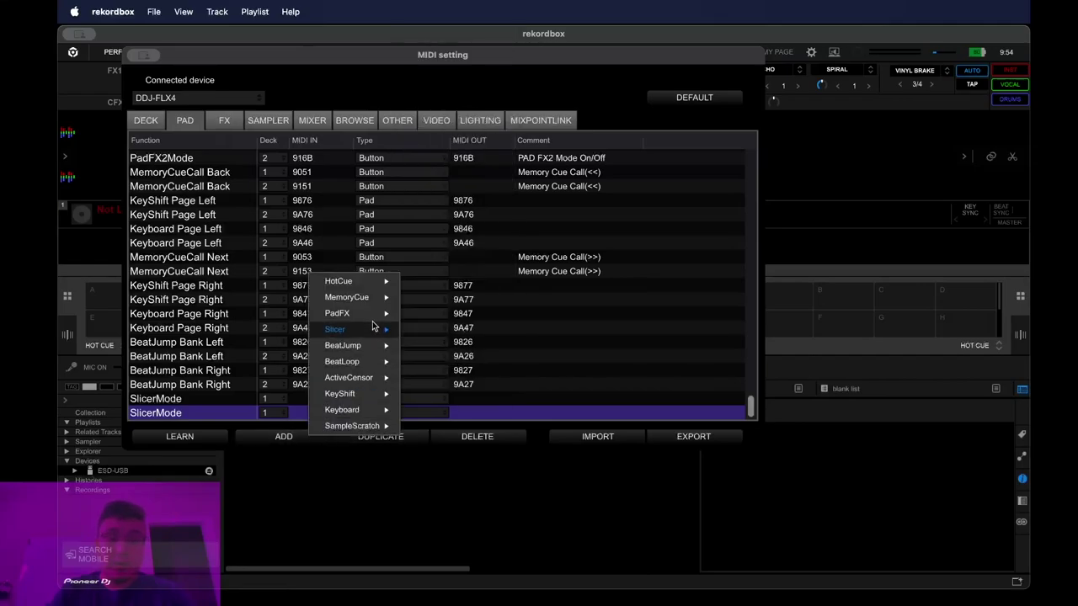
{"action": "mouse_move", "coordinate": [374, 329]}
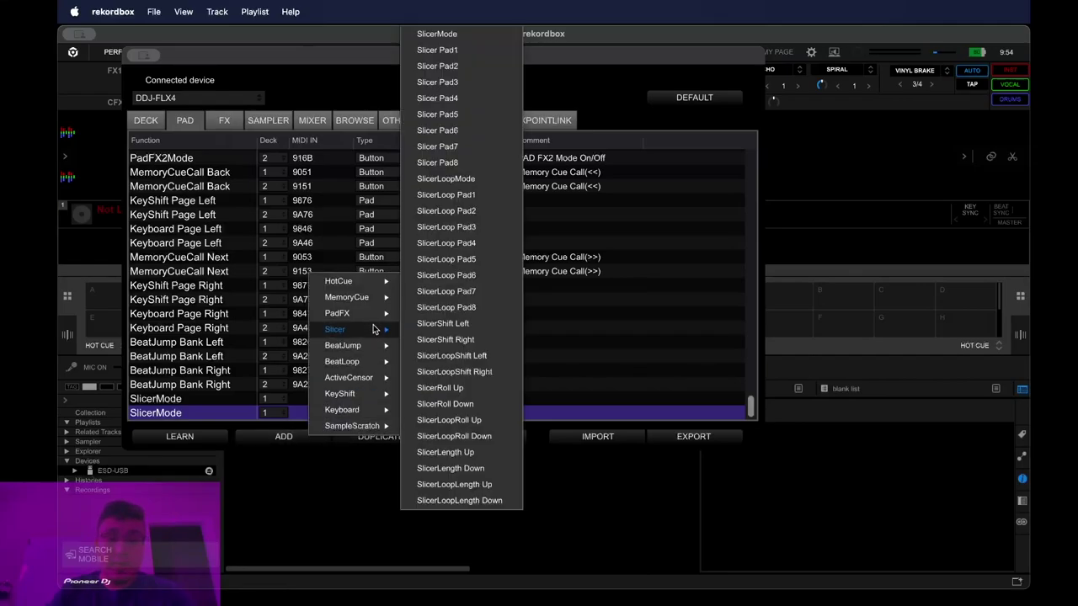
{"action": "left_click", "coordinate": [459, 52]}
{"action": "left_click", "coordinate": [370, 436]}
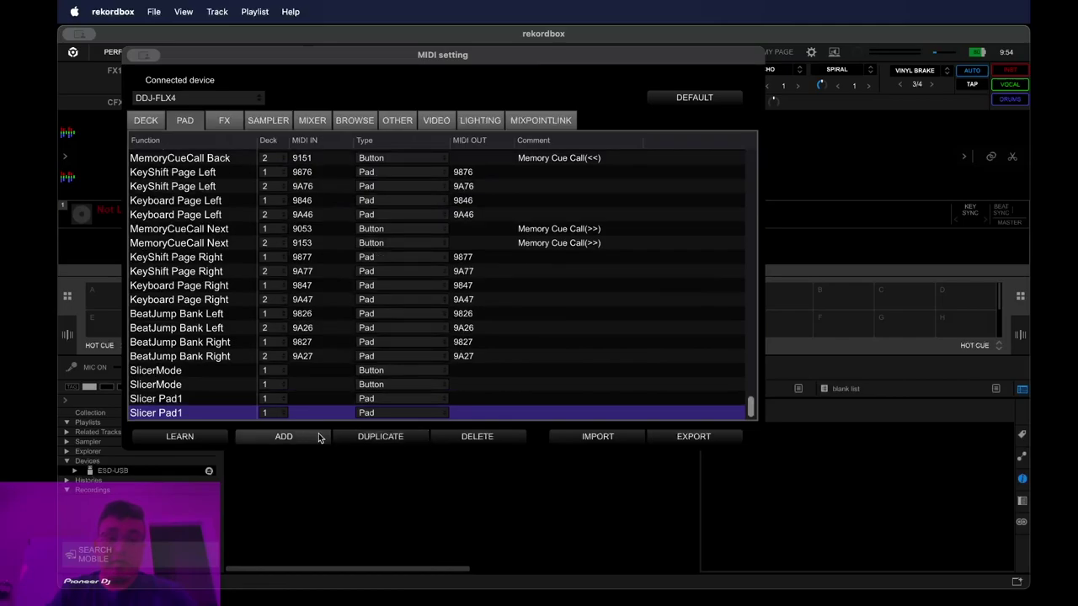
Add Slicer Pad2 and Slicer Pad3 mappings, duplicating each.
{"action": "left_click", "coordinate": [312, 436]}
{"action": "mouse_move", "coordinate": [383, 330]}
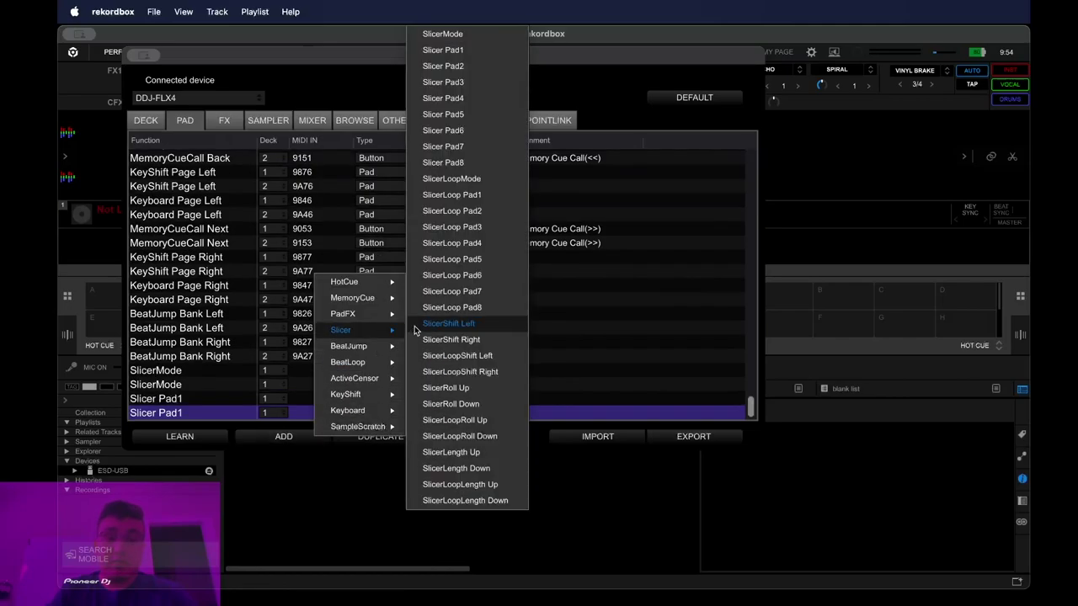
{"action": "left_click", "coordinate": [453, 68]}
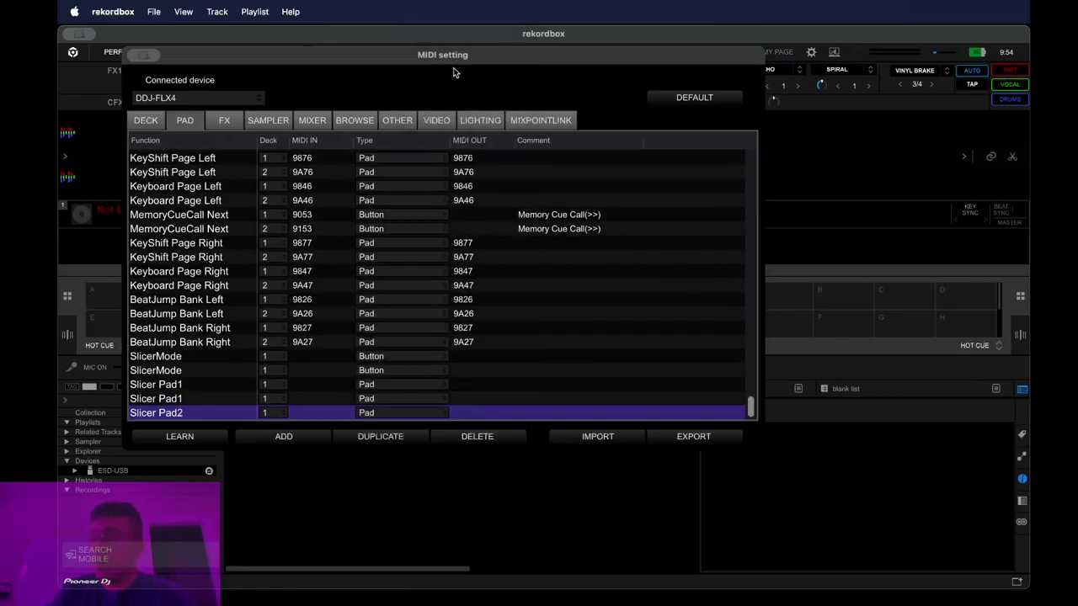
{"action": "left_click", "coordinate": [362, 436]}
{"action": "left_click", "coordinate": [325, 437]}
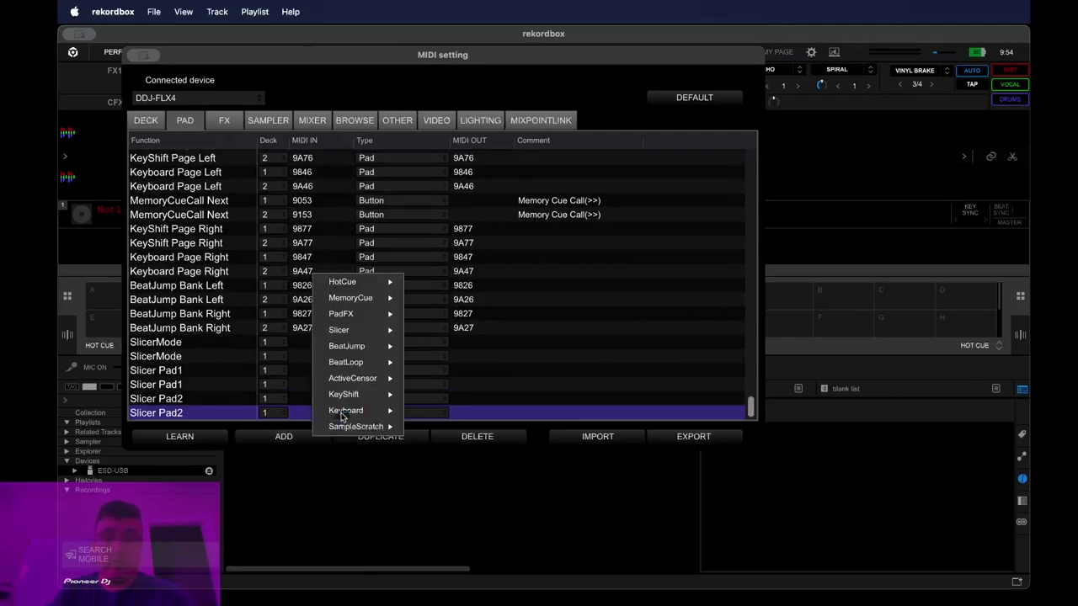
{"action": "mouse_move", "coordinate": [384, 363]}
{"action": "mouse_move", "coordinate": [384, 332]}
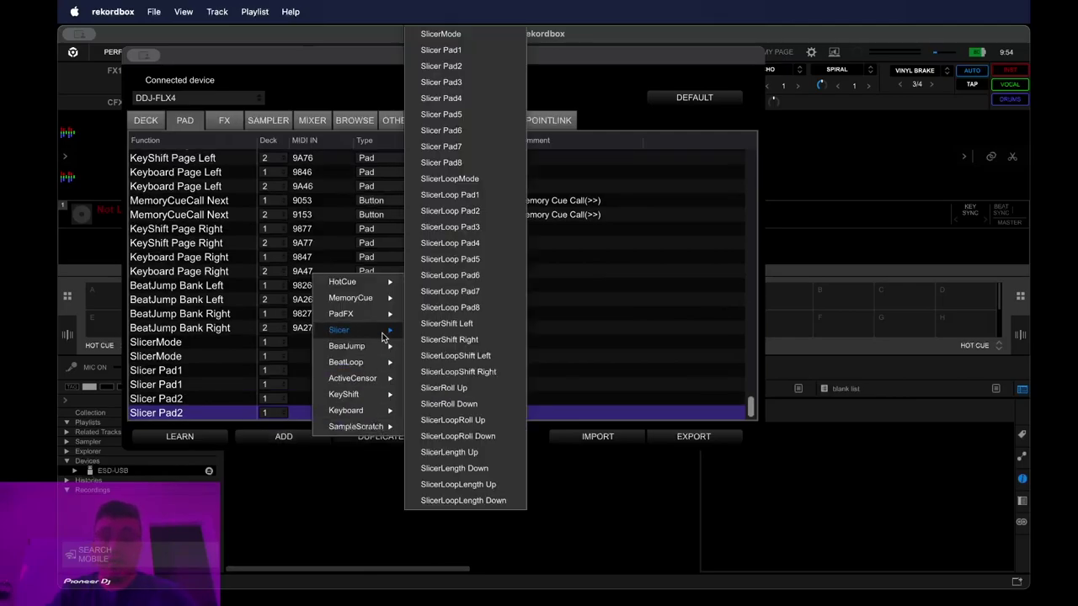
{"action": "left_click", "coordinate": [474, 85]}
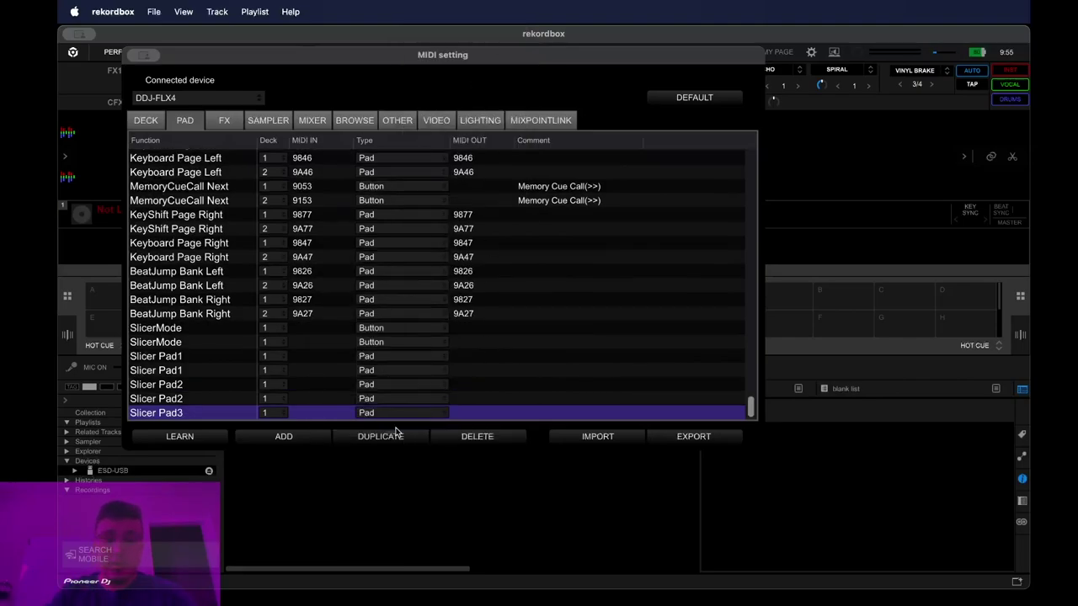
{"action": "left_click", "coordinate": [310, 443]}
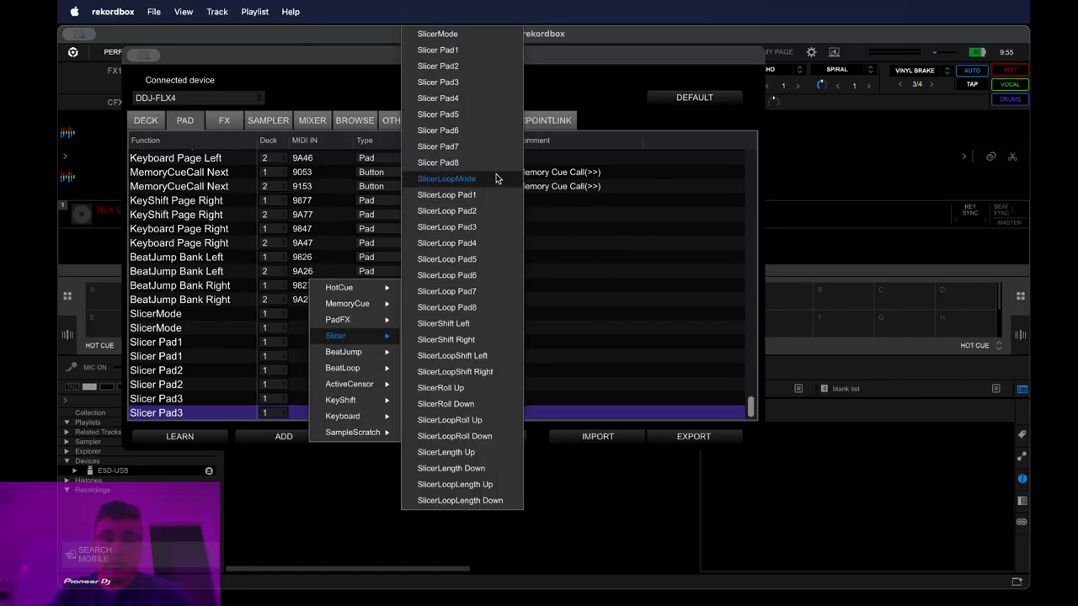
Add Slicer Pad4, Pad5 and Pad6 mappings, duplicating each.
{"action": "left_click", "coordinate": [469, 100]}
{"action": "left_click", "coordinate": [381, 436]}
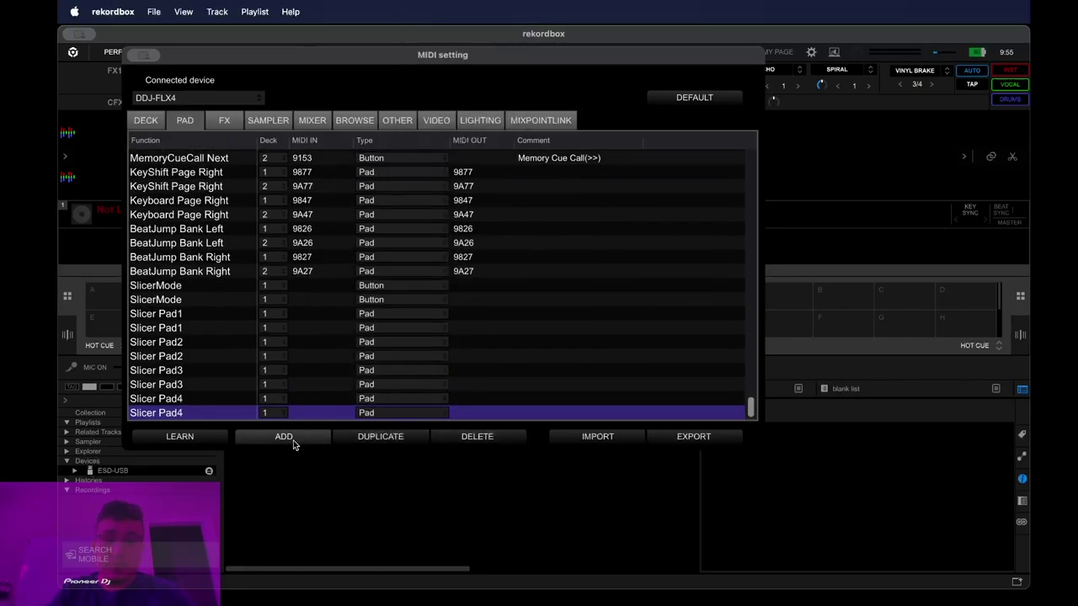
{"action": "left_click", "coordinate": [284, 437]}
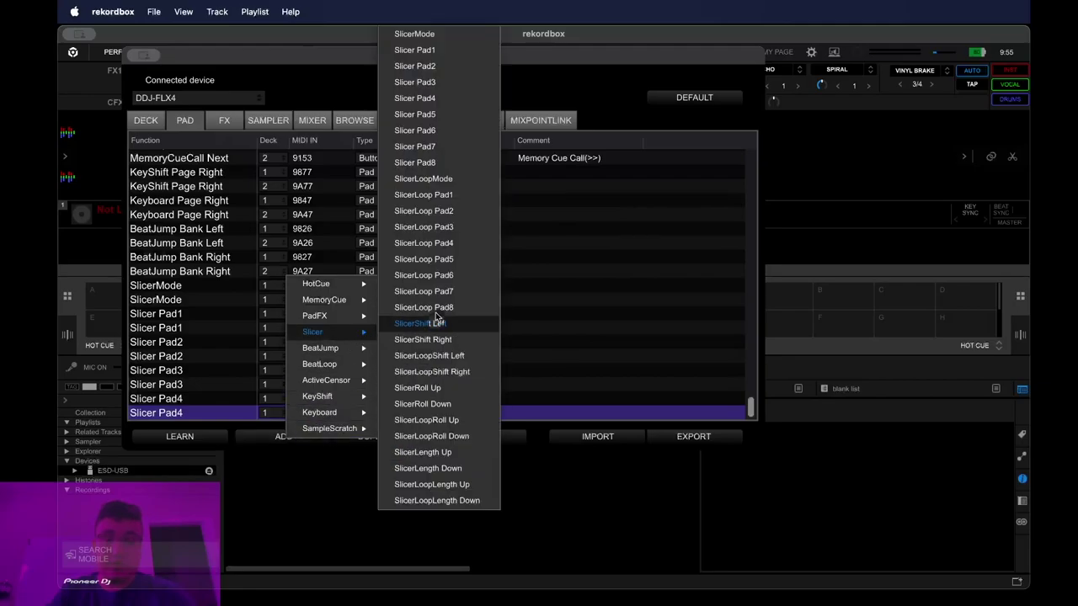
{"action": "left_click", "coordinate": [438, 116]}
{"action": "left_click", "coordinate": [396, 438]}
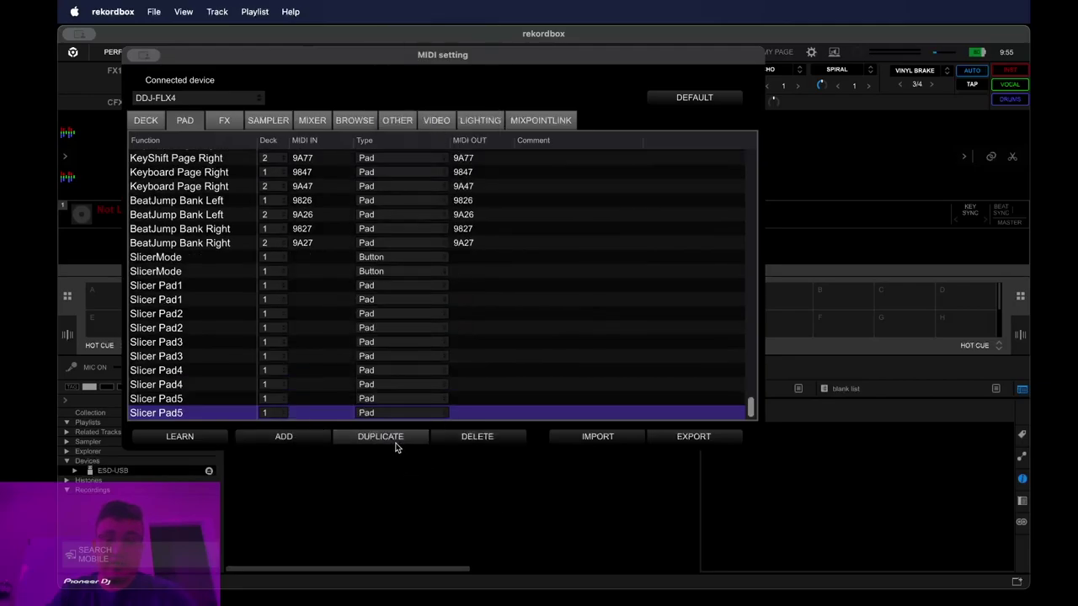
{"action": "left_click", "coordinate": [322, 435]}
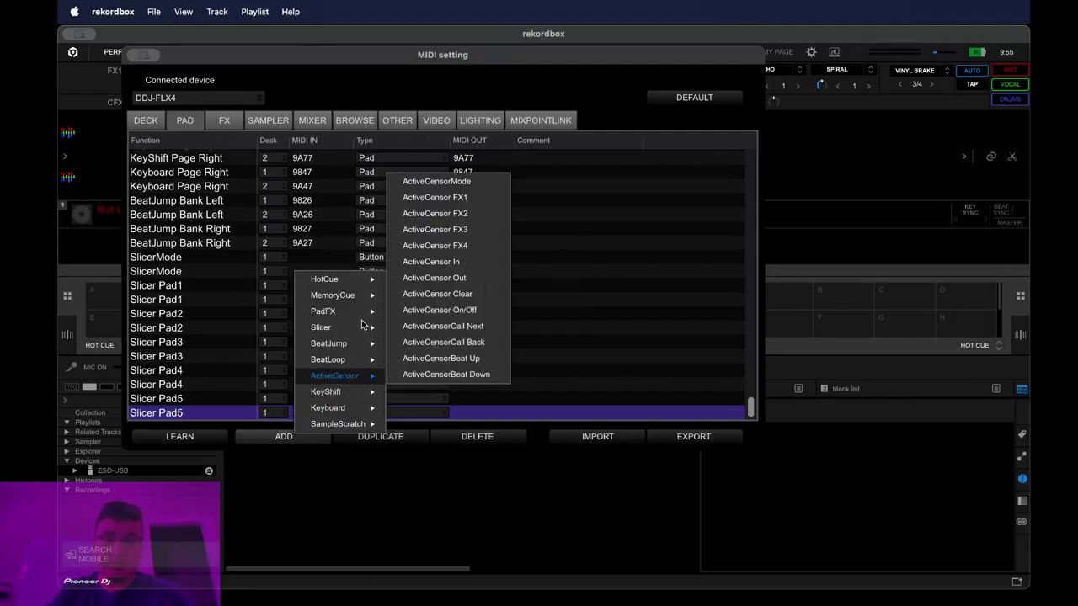
{"action": "mouse_move", "coordinate": [337, 328]}
{"action": "left_click", "coordinate": [436, 131]}
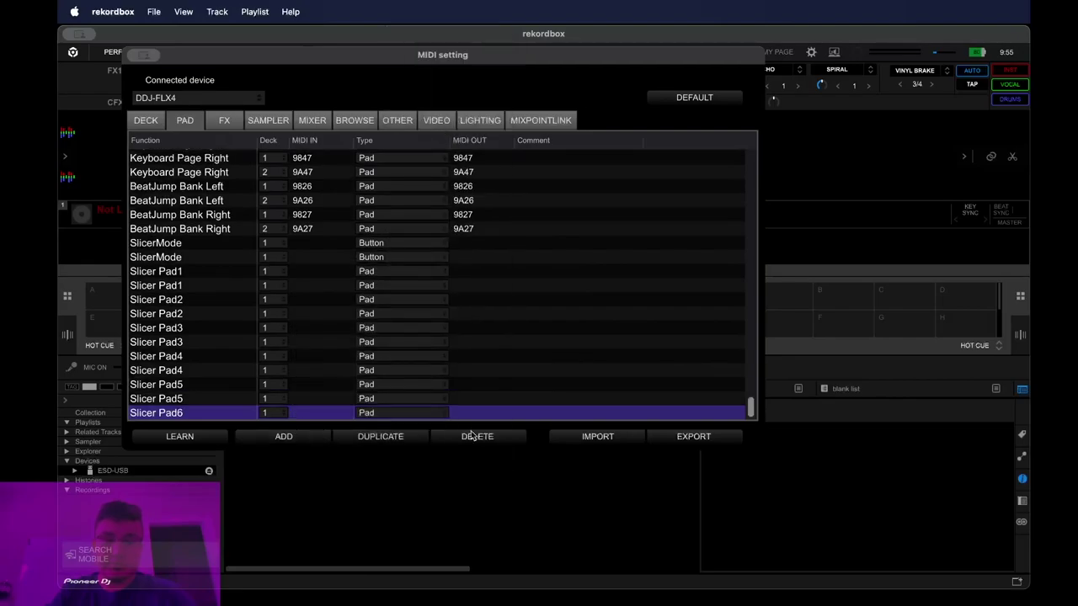
{"action": "left_click", "coordinate": [381, 436]}
Add Slicer Pad7 and Slicer Pad8 mappings, duplicating each.
{"action": "left_click", "coordinate": [308, 438]}
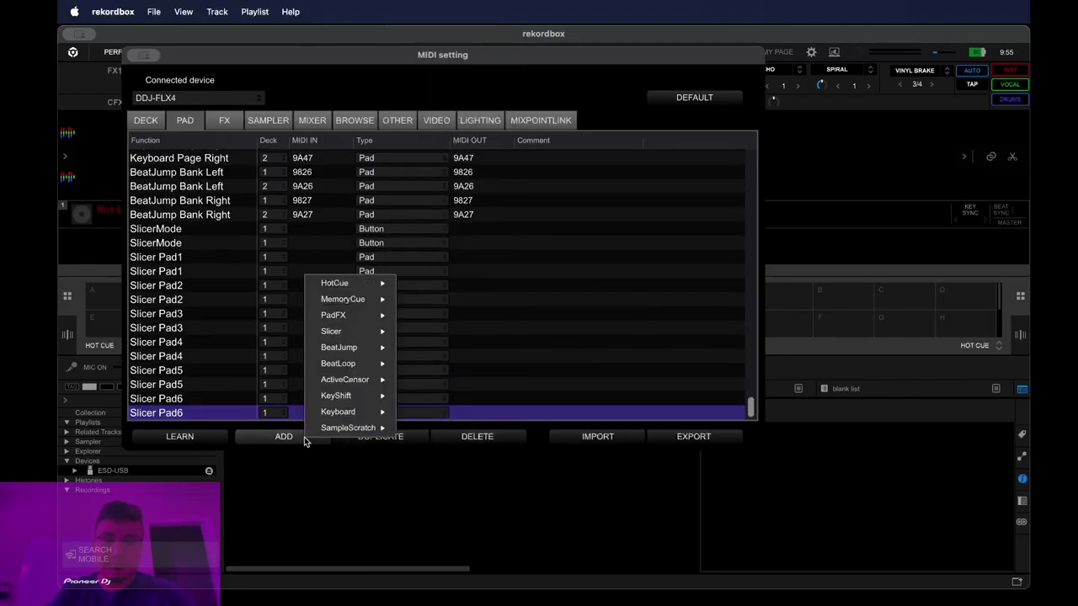
{"action": "mouse_move", "coordinate": [368, 332]}
{"action": "left_click", "coordinate": [446, 146]}
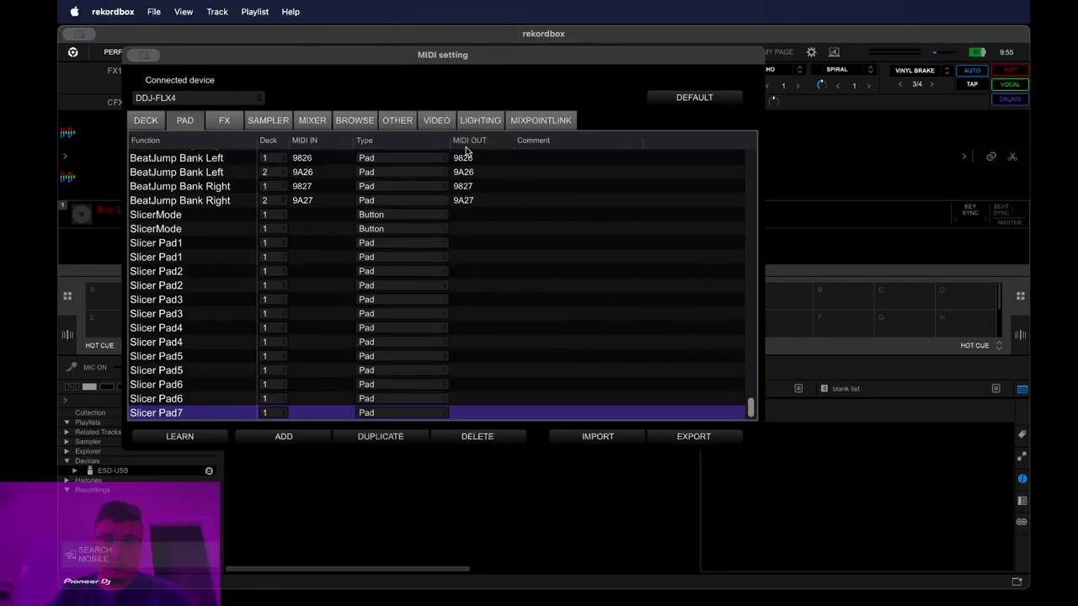
{"action": "left_click", "coordinate": [380, 436]}
{"action": "left_click", "coordinate": [296, 438]}
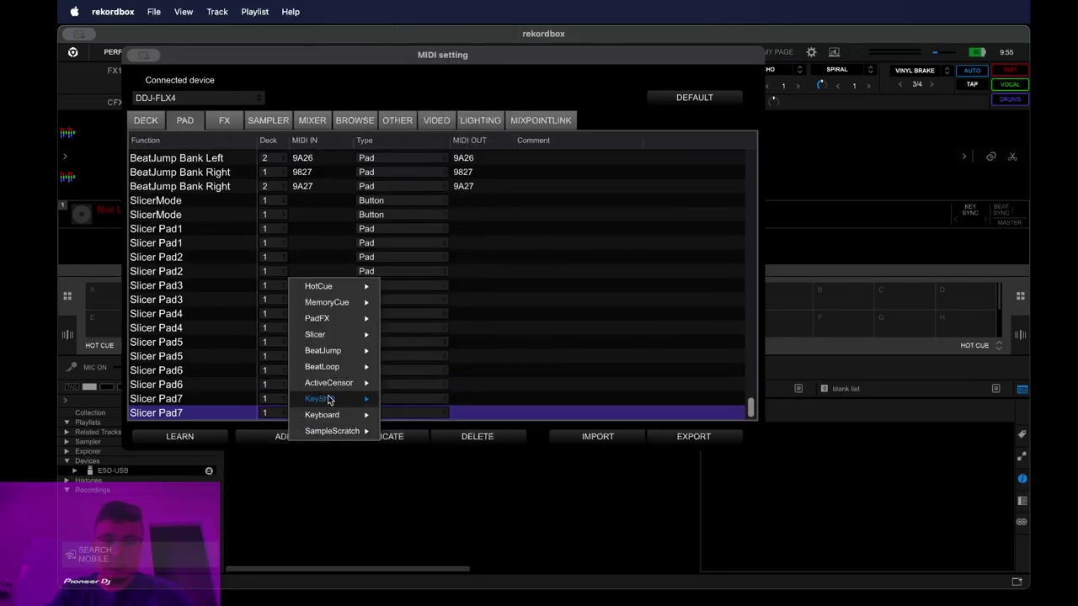
{"action": "mouse_move", "coordinate": [332, 335]}
{"action": "left_click", "coordinate": [437, 161]}
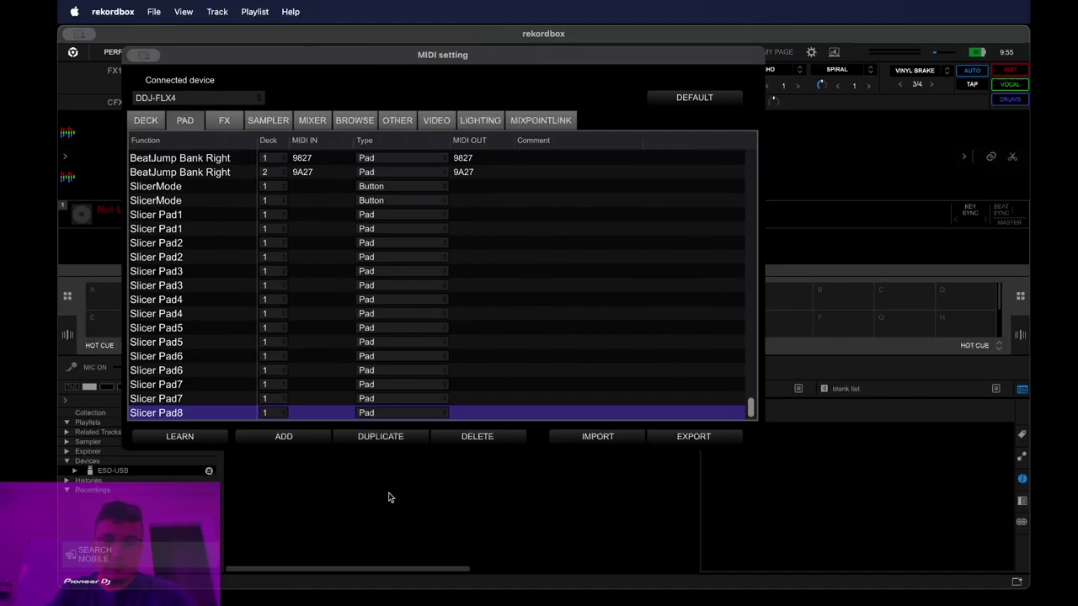
{"action": "left_click", "coordinate": [378, 437]}
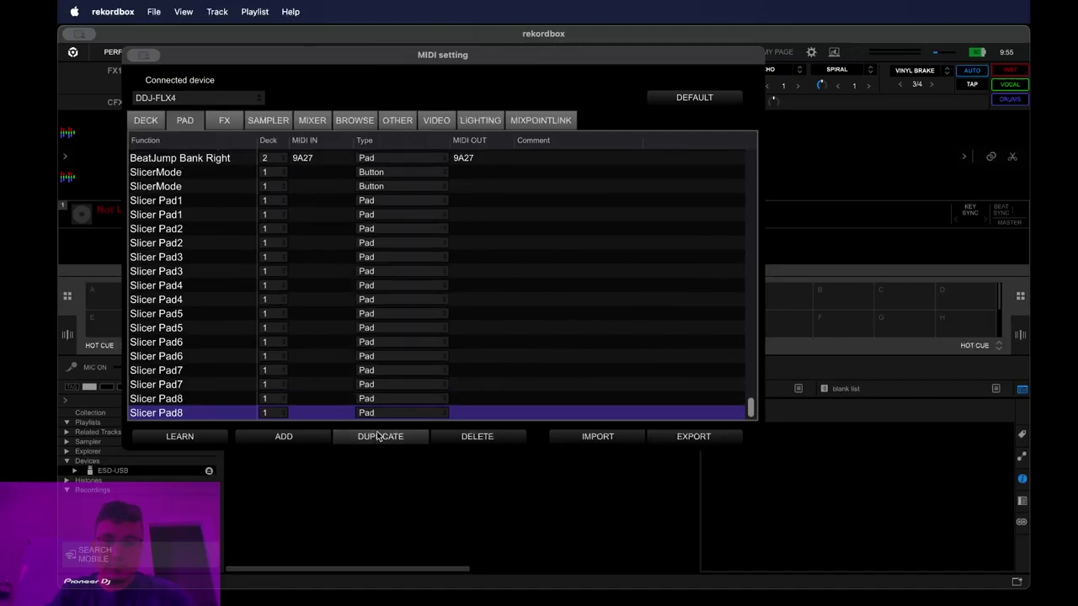
Set the second Slicer Pad1, Slicer Pad2 and SlicerMode rows to deck 2.
{"action": "left_click", "coordinate": [273, 214]}
{"action": "left_click", "coordinate": [276, 237]}
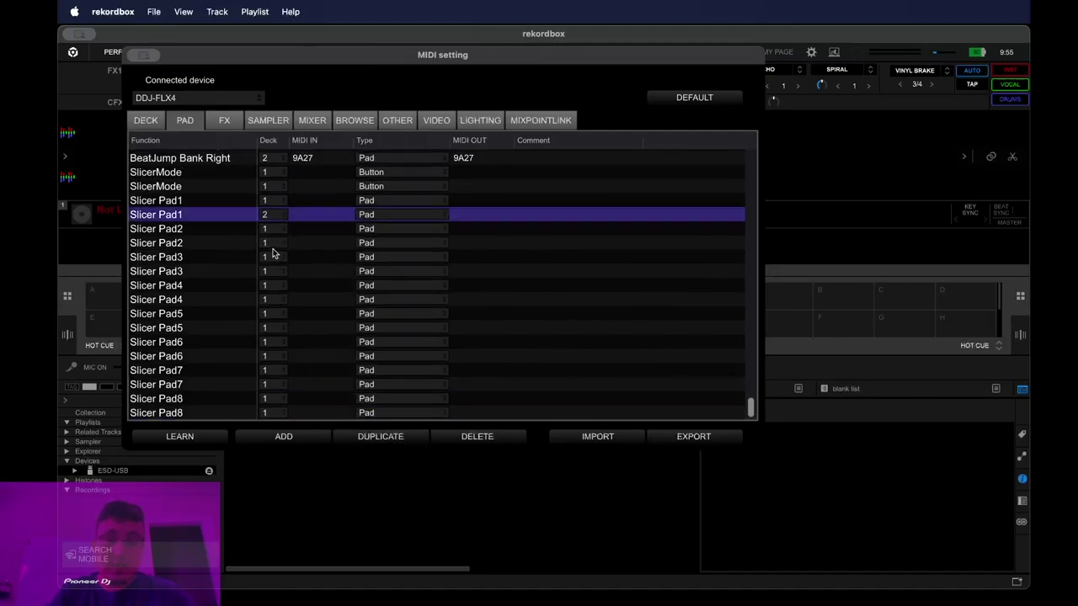
{"action": "left_click", "coordinate": [273, 243]}
{"action": "left_click", "coordinate": [276, 270]}
{"action": "left_click", "coordinate": [277, 188]}
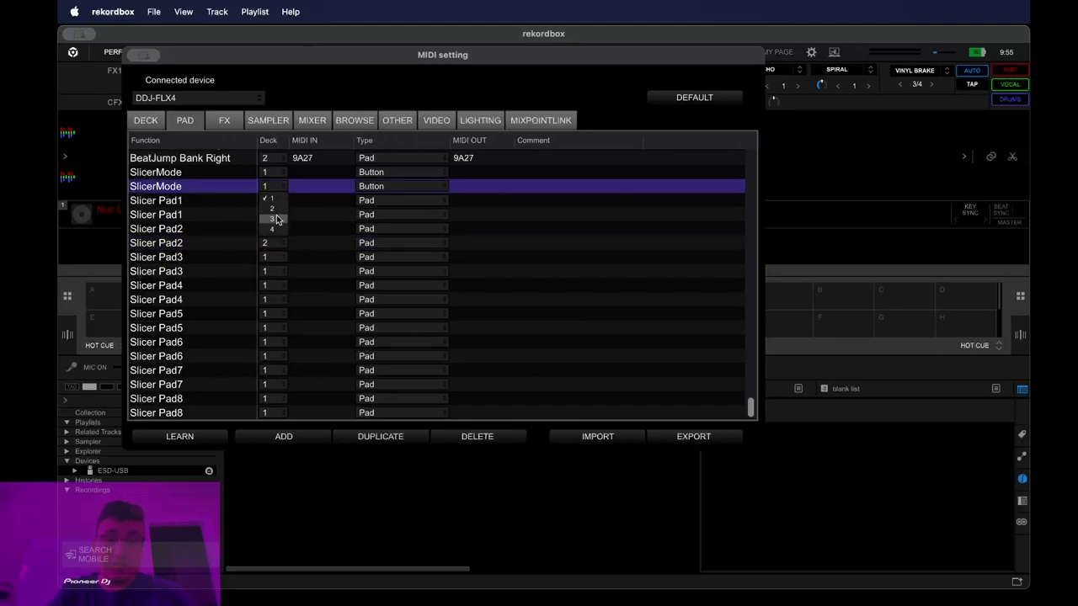
{"action": "left_click", "coordinate": [278, 211]}
{"action": "left_click", "coordinate": [185, 175]}
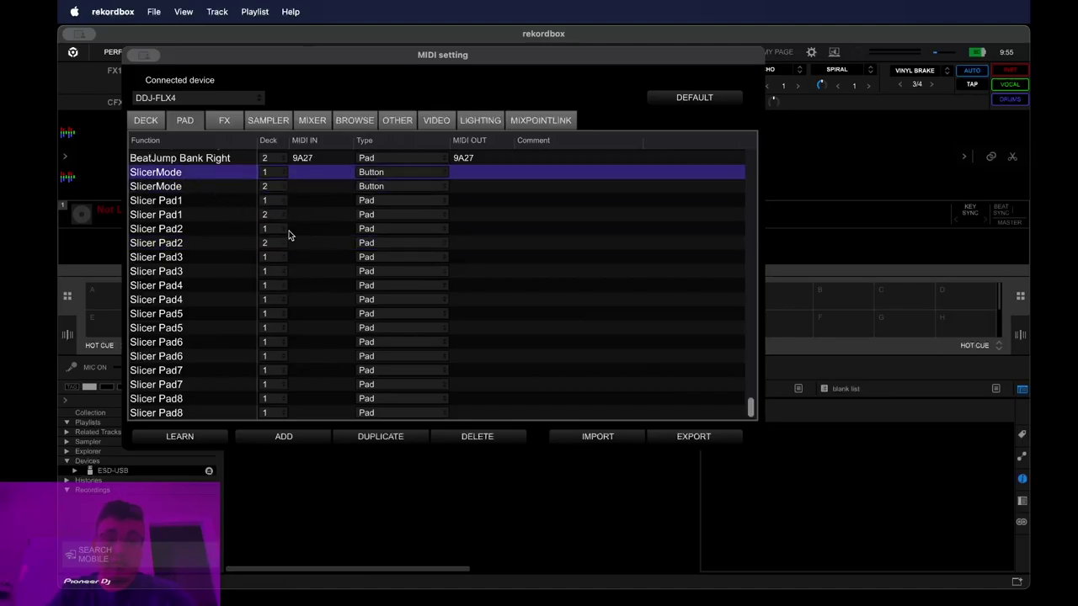
Set the second Slicer Pad3, Pad4 and Pad5 rows to deck 2.
{"action": "left_click", "coordinate": [274, 273]}
{"action": "left_click", "coordinate": [280, 294]}
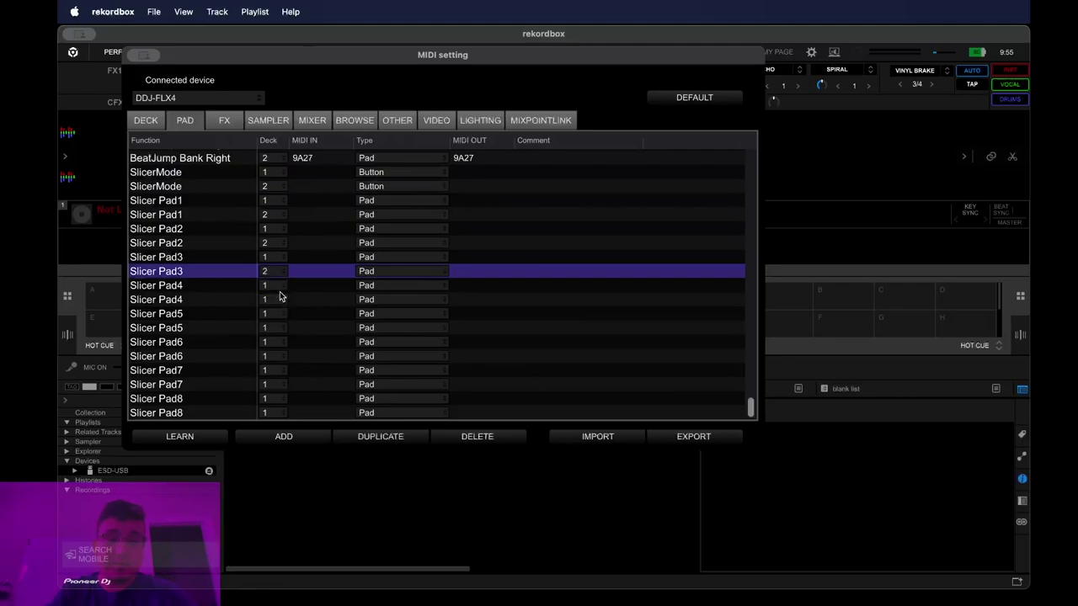
{"action": "left_click", "coordinate": [278, 302]}
{"action": "left_click", "coordinate": [275, 327]}
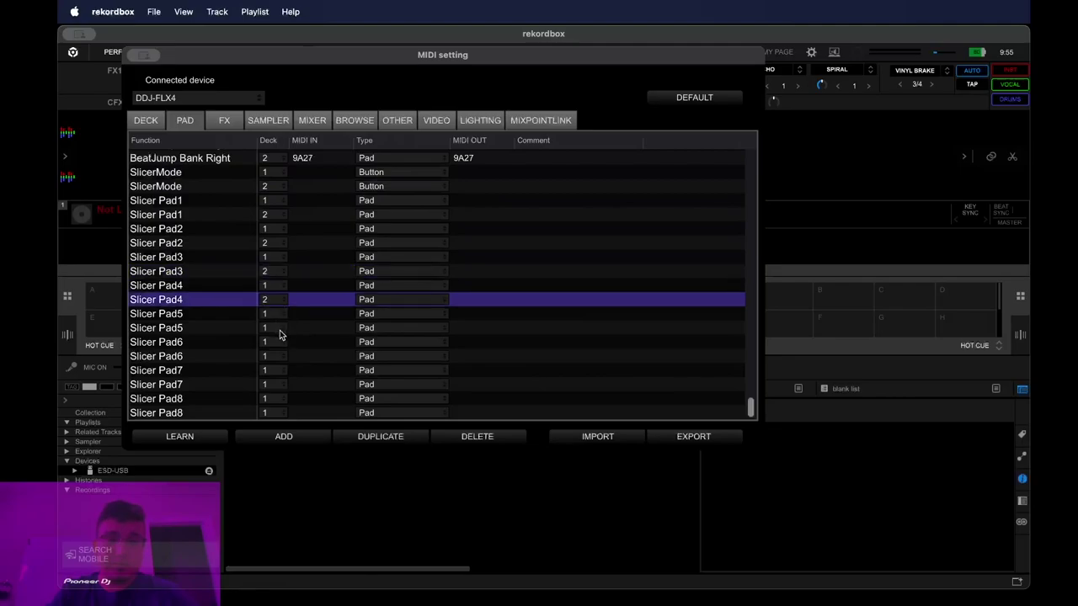
{"action": "left_click", "coordinate": [278, 328]}
{"action": "left_click", "coordinate": [278, 349]}
Set the second Slicer Pad6, Pad7 and Pad8 rows to deck 2.
{"action": "left_click", "coordinate": [272, 354]}
{"action": "left_click", "coordinate": [271, 358]}
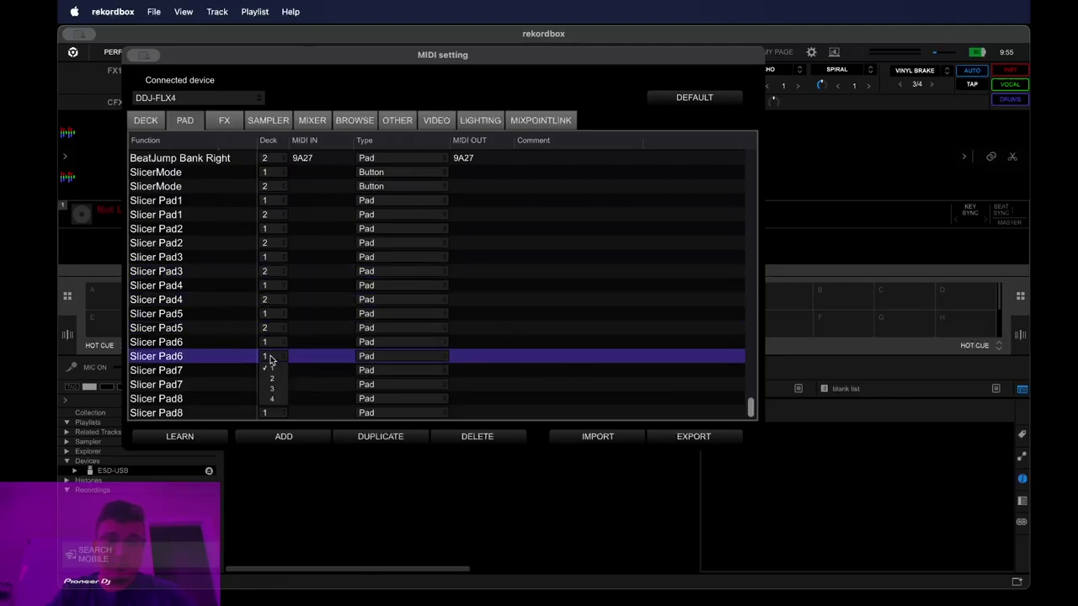
{"action": "left_click", "coordinate": [274, 379]}
{"action": "left_click", "coordinate": [276, 386]}
{"action": "left_click", "coordinate": [276, 386]}
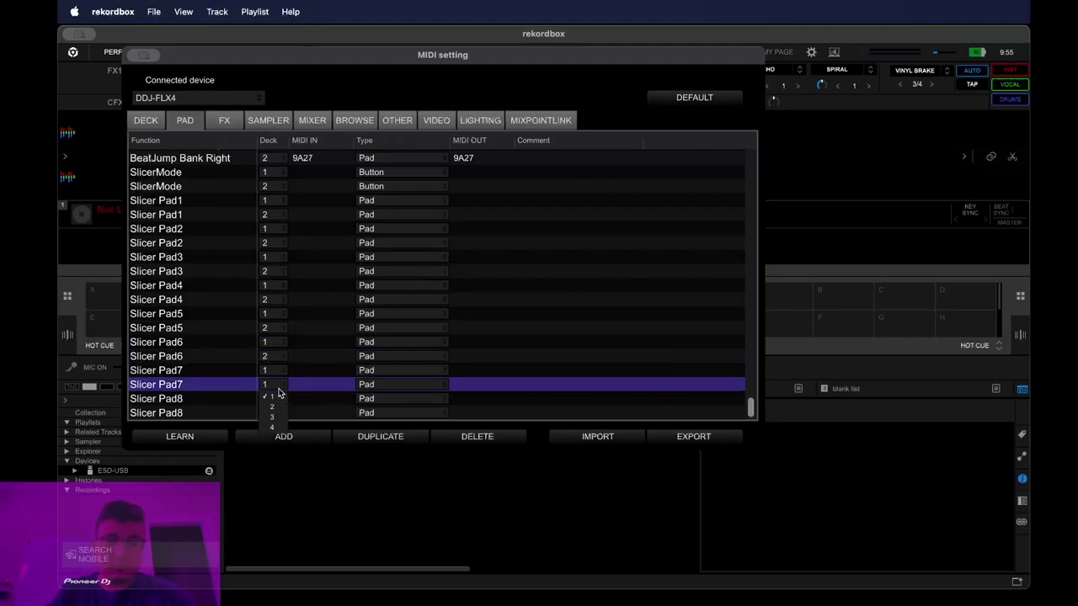
{"action": "left_click", "coordinate": [281, 408]}
{"action": "left_click", "coordinate": [279, 413]}
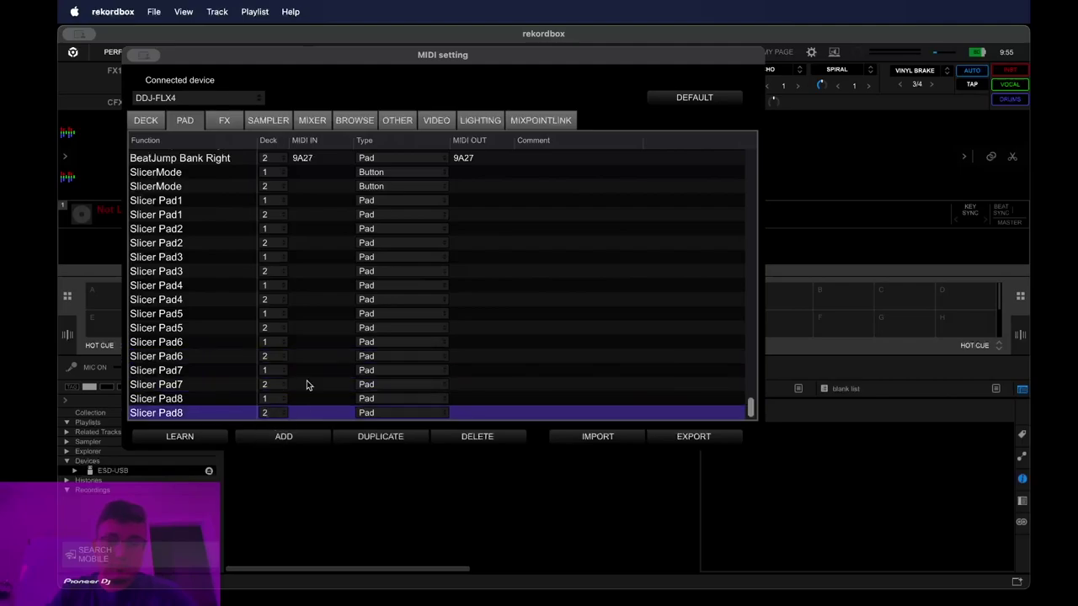
Select the SlicerMode deck 1 row so it can be learned first.
{"action": "scroll", "coordinate": [314, 367], "scroll_direction": "up", "scroll_amount": 4}
{"action": "left_click", "coordinate": [313, 288]}
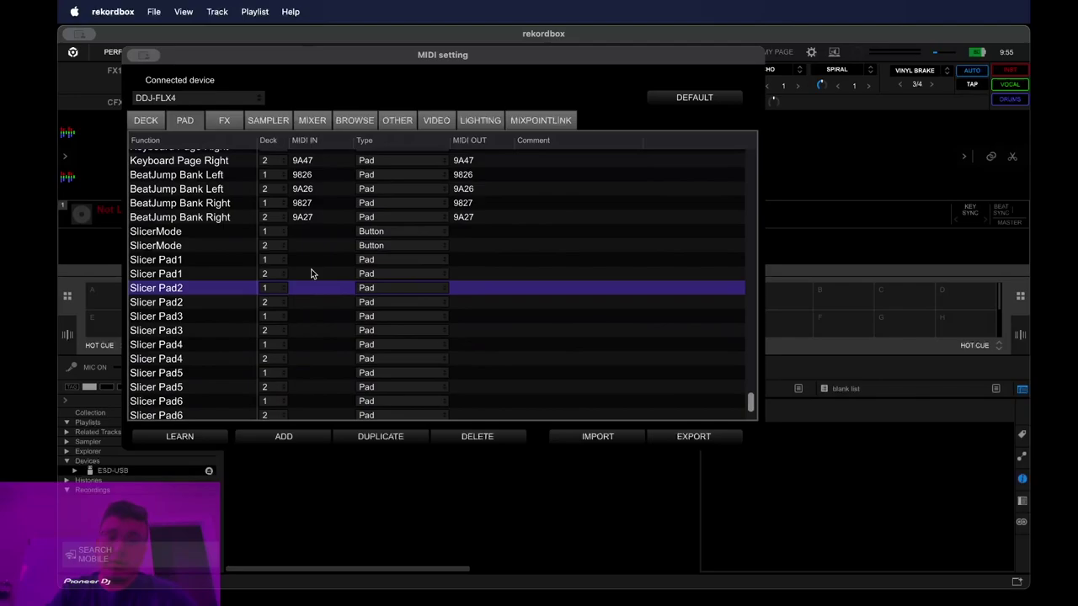
{"action": "left_click", "coordinate": [325, 232]}
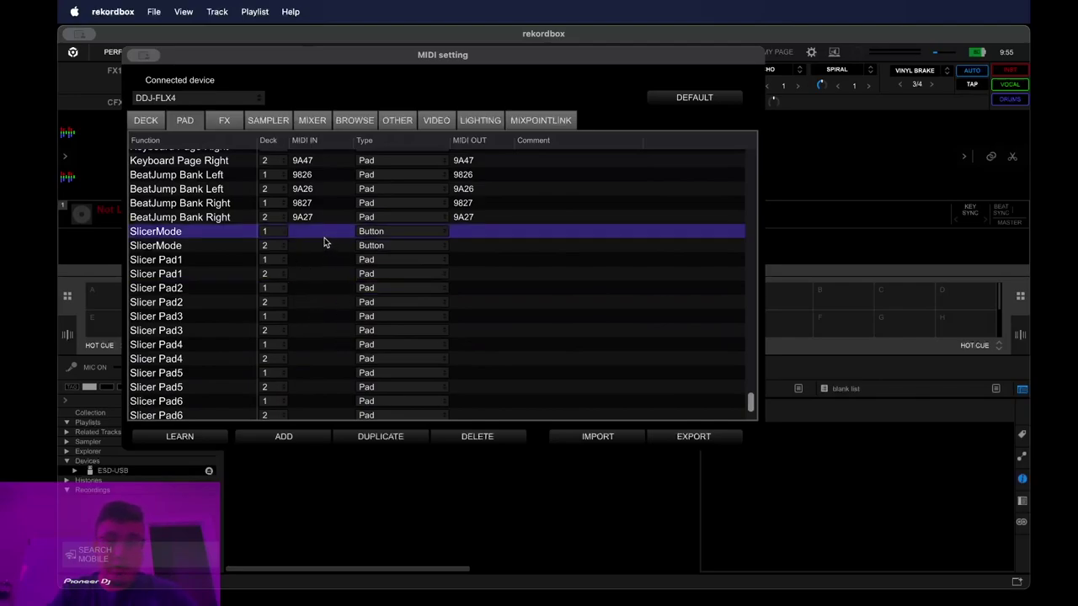
{"action": "scroll", "coordinate": [263, 249], "scroll_direction": "down", "scroll_amount": 3}
{"action": "scroll", "coordinate": [268, 255], "scroll_direction": "up", "scroll_amount": 4}
{"action": "scroll", "coordinate": [268, 255], "scroll_direction": "down", "scroll_amount": 5}
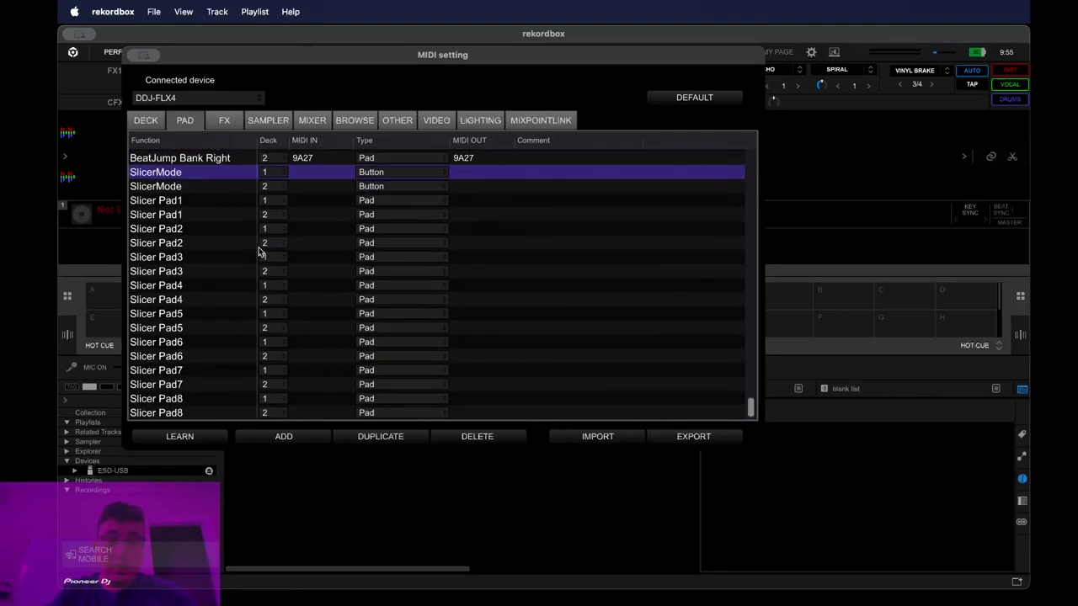
{"action": "left_click", "coordinate": [182, 187]}
{"action": "scroll", "coordinate": [220, 221], "scroll_direction": "up", "scroll_amount": 3}
{"action": "left_click", "coordinate": [223, 206]}
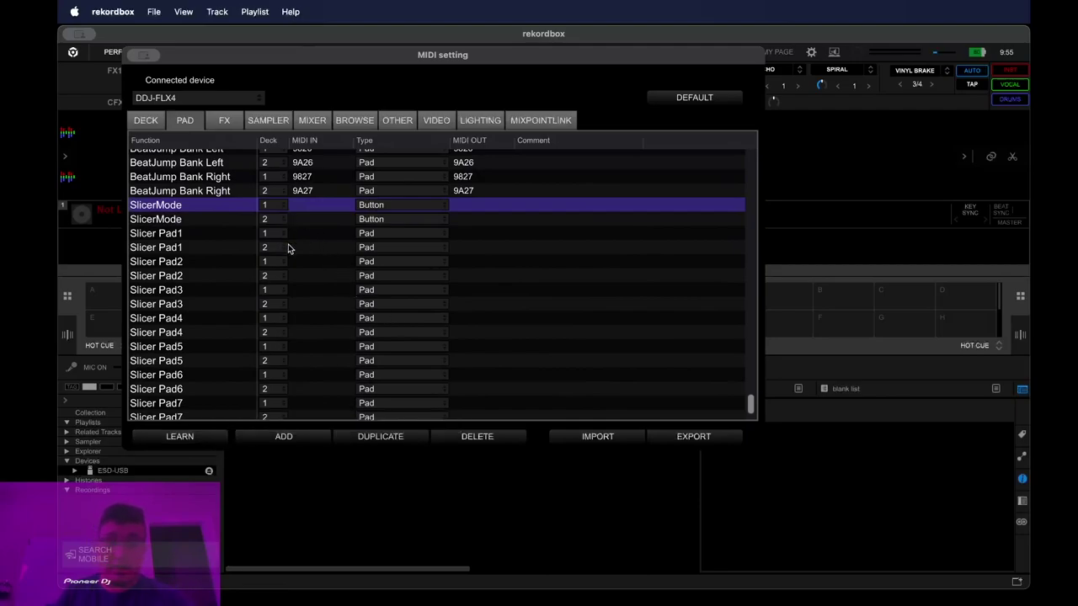
With LEARN on, map SAMPLER+Shift so SlicerMode gets 9022 on deck 1 and 9122 on deck 2.
{"action": "left_click", "coordinate": [174, 434]}
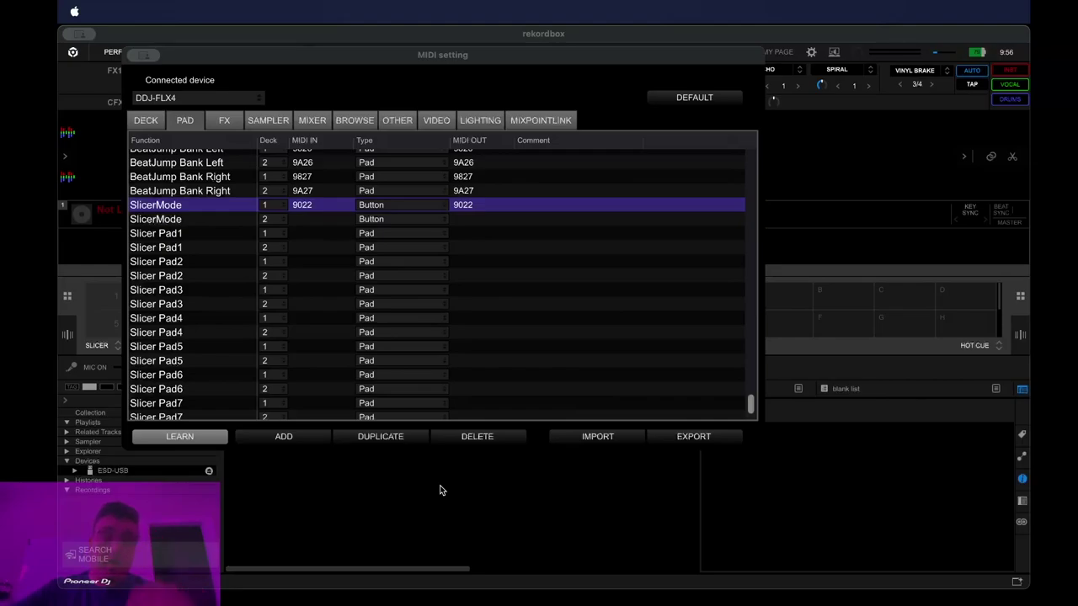
{"action": "left_click", "coordinate": [316, 214]}
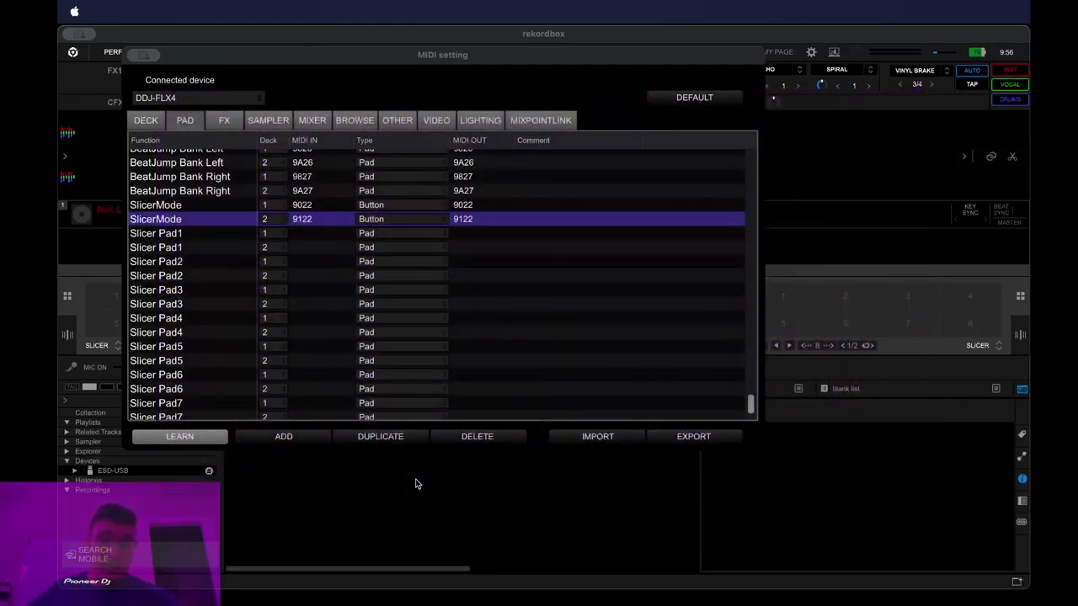
{"action": "left_click", "coordinate": [305, 235]}
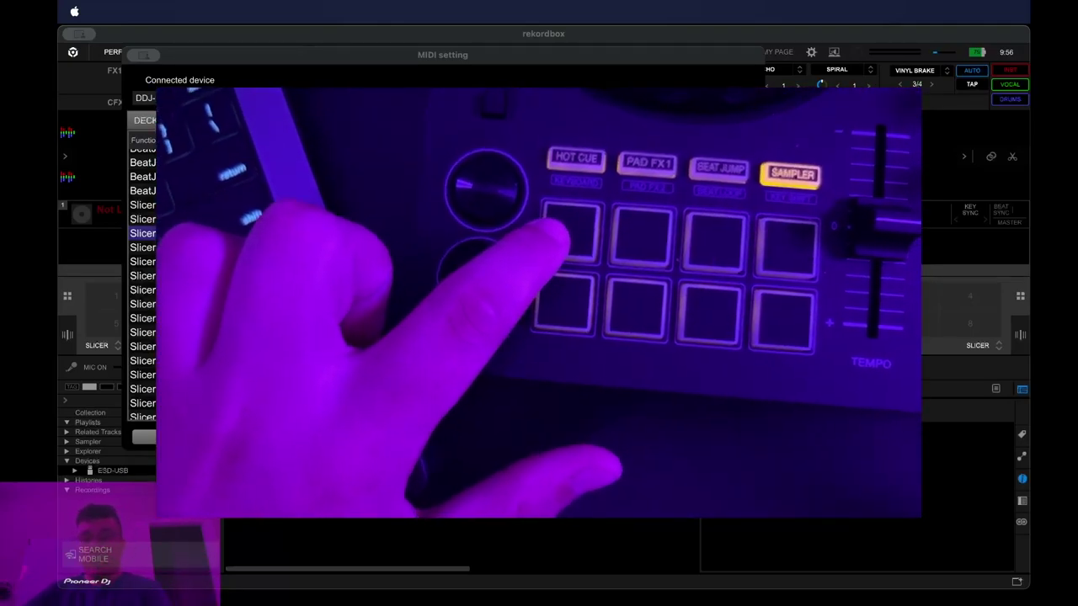
Learn the FLX4 pads as Slicer Pad1–8: 9730–9737 on deck 1, 9930–9937 on deck 2.
{"action": "left_click", "coordinate": [142, 247]}
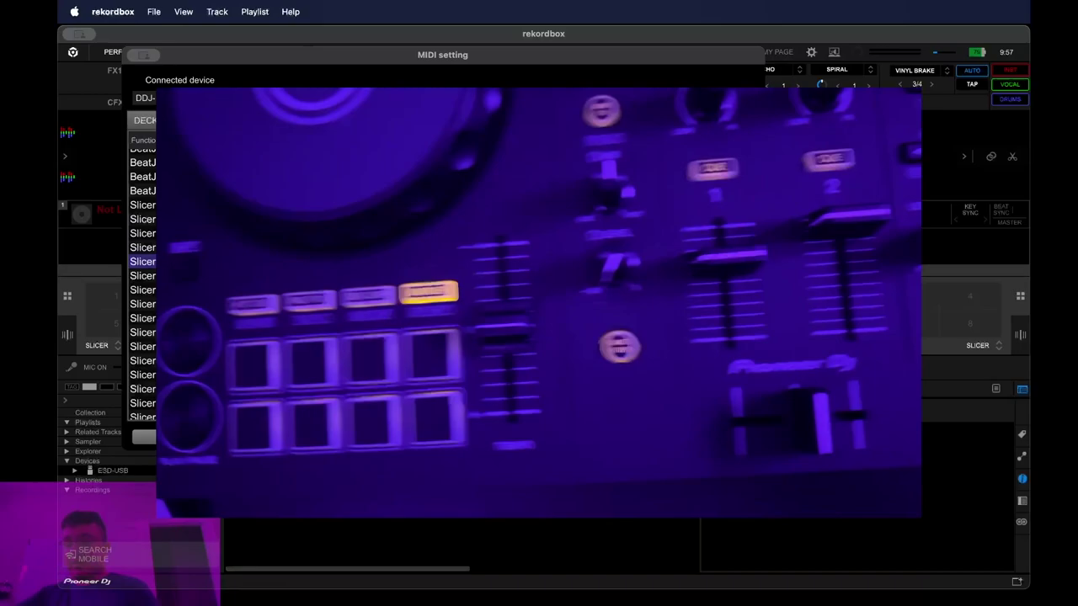
{"action": "left_click", "coordinate": [142, 261]}
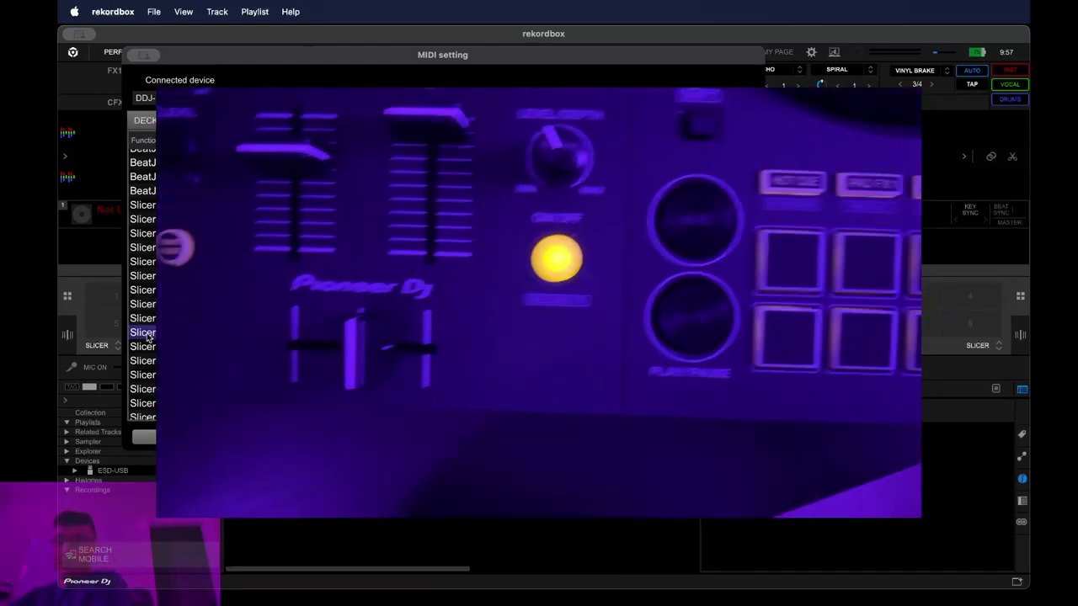
{"action": "key", "text": "Down"}
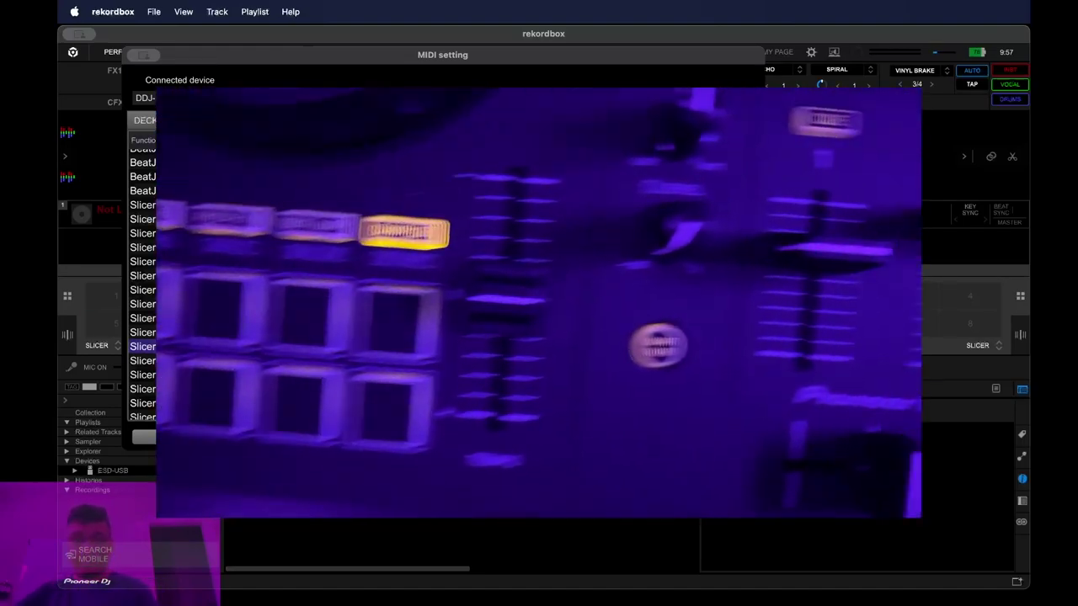
{"action": "left_click", "coordinate": [142, 361]}
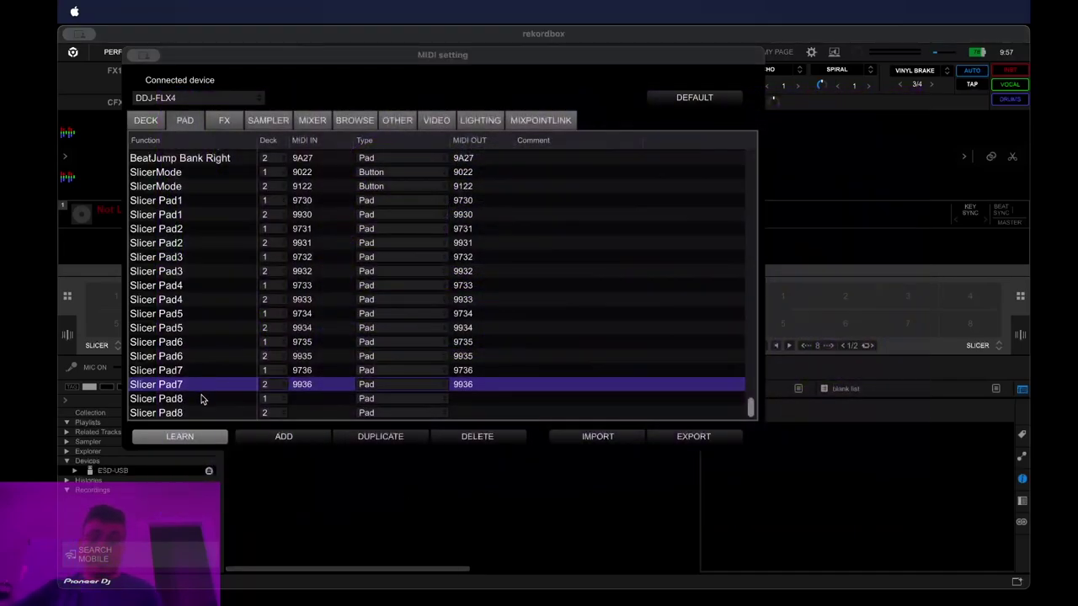
{"action": "left_click", "coordinate": [201, 400]}
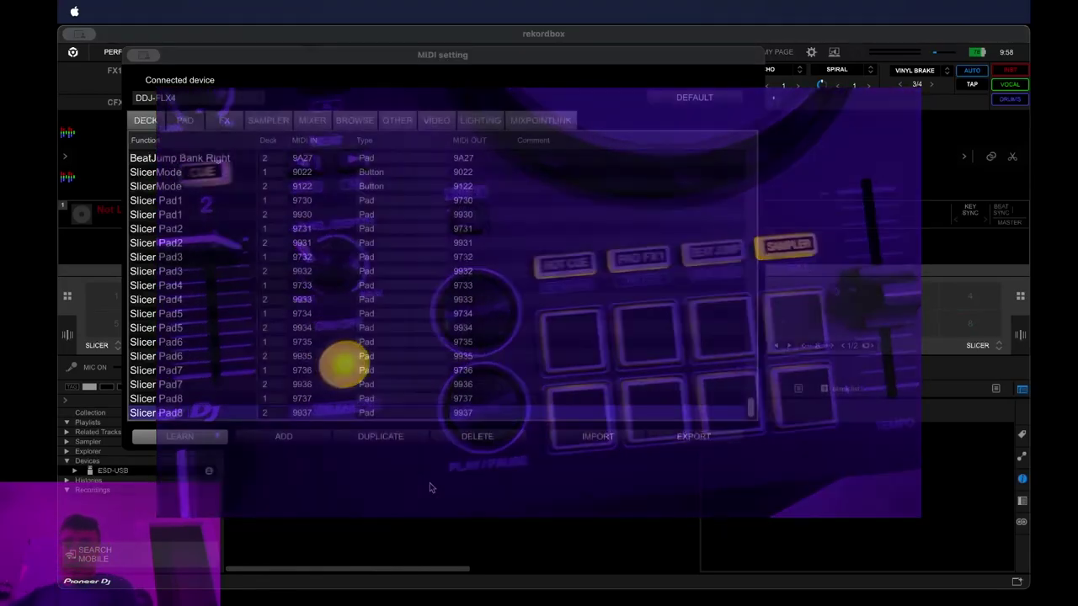
Check the SlicerMode deck 1 and 2 codes, switch LEARN off, and shift the MIDI setting window.
{"action": "scroll", "coordinate": [228, 342], "scroll_direction": "up", "scroll_amount": 5}
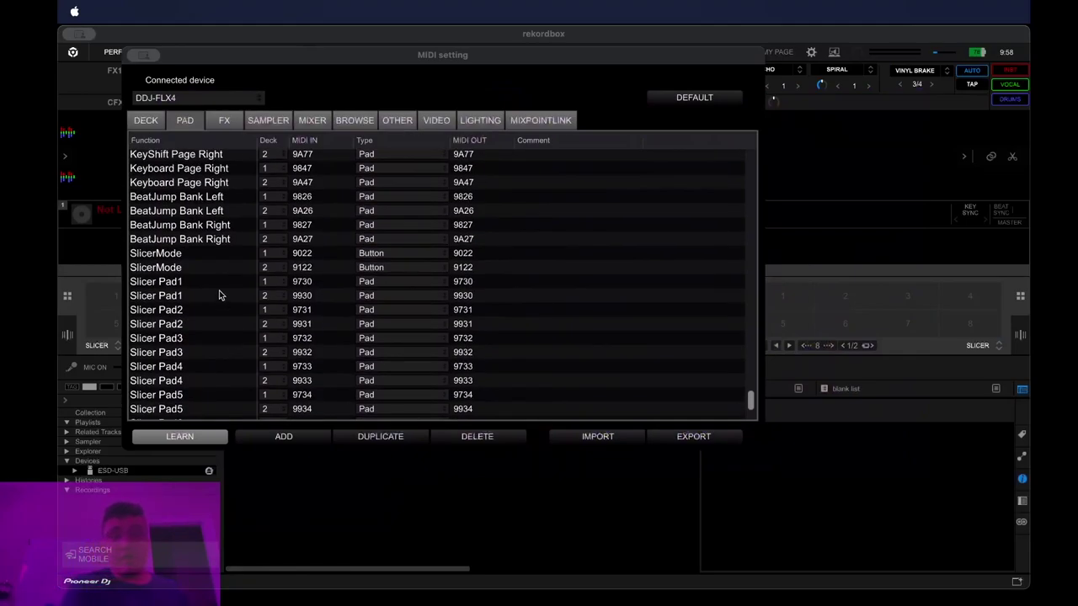
{"action": "scroll", "coordinate": [222, 291], "scroll_direction": "down", "scroll_amount": 2}
{"action": "left_click", "coordinate": [219, 200]}
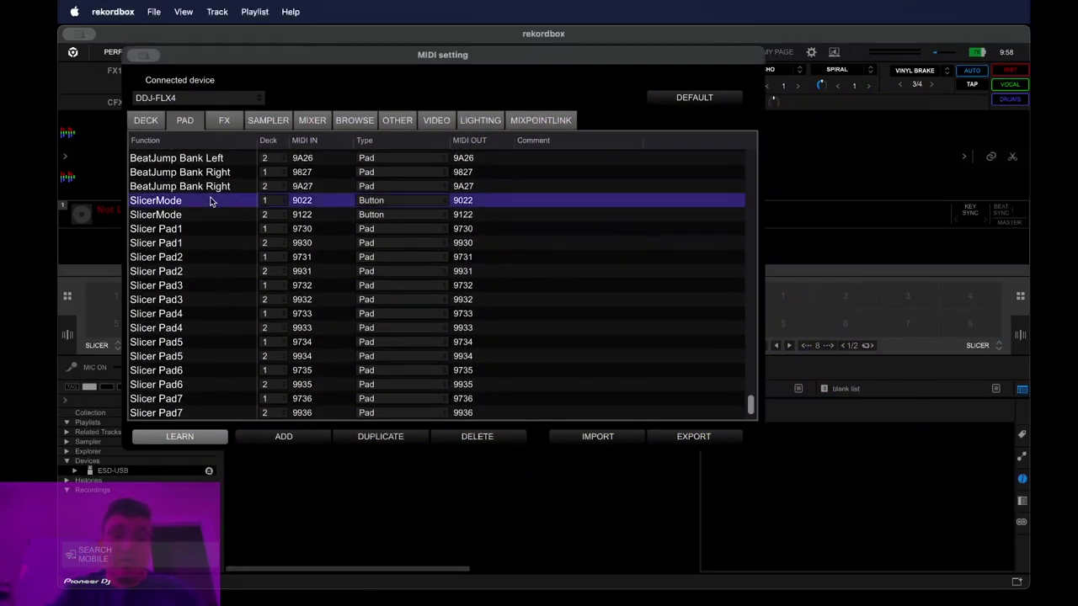
{"action": "left_click", "coordinate": [232, 215]}
{"action": "scroll", "coordinate": [375, 206], "scroll_direction": "down", "scroll_amount": 1}
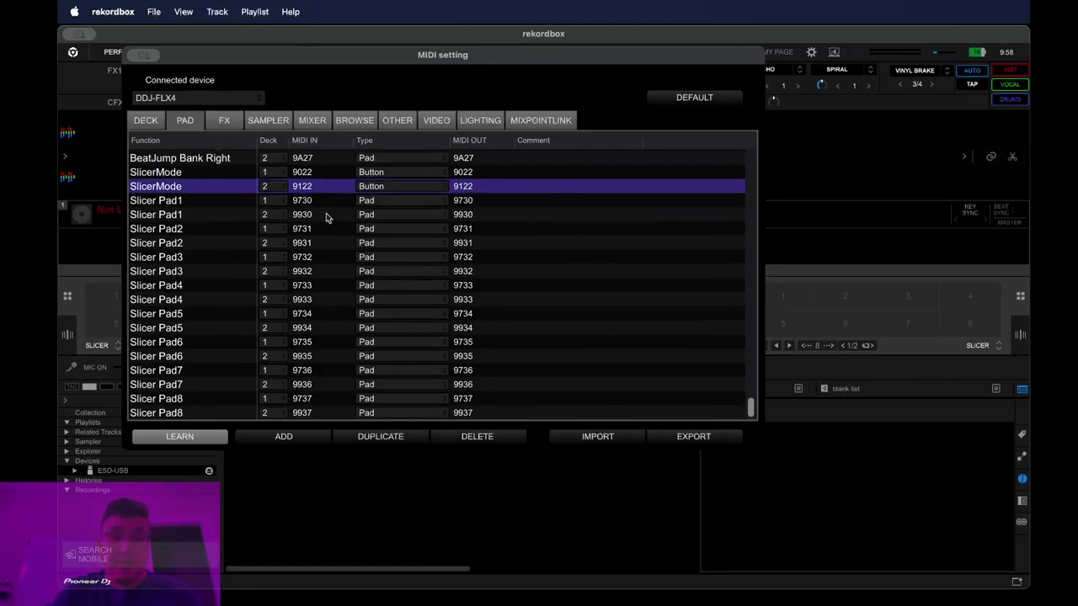
{"action": "left_click", "coordinate": [202, 441]}
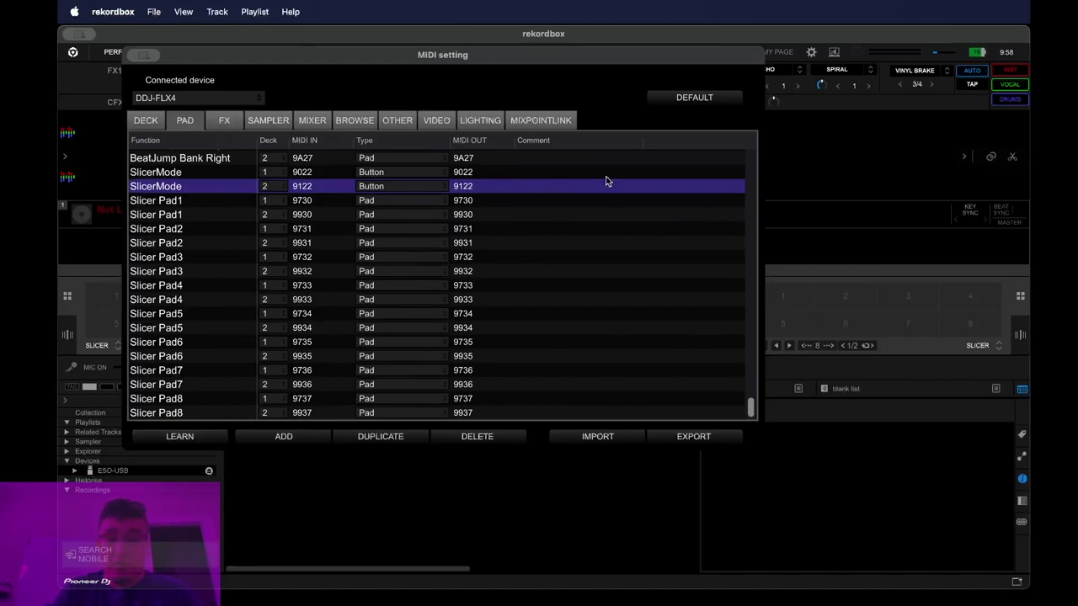
{"action": "left_click_drag", "start_coordinate": [711, 55], "coordinate": [726, 88]}
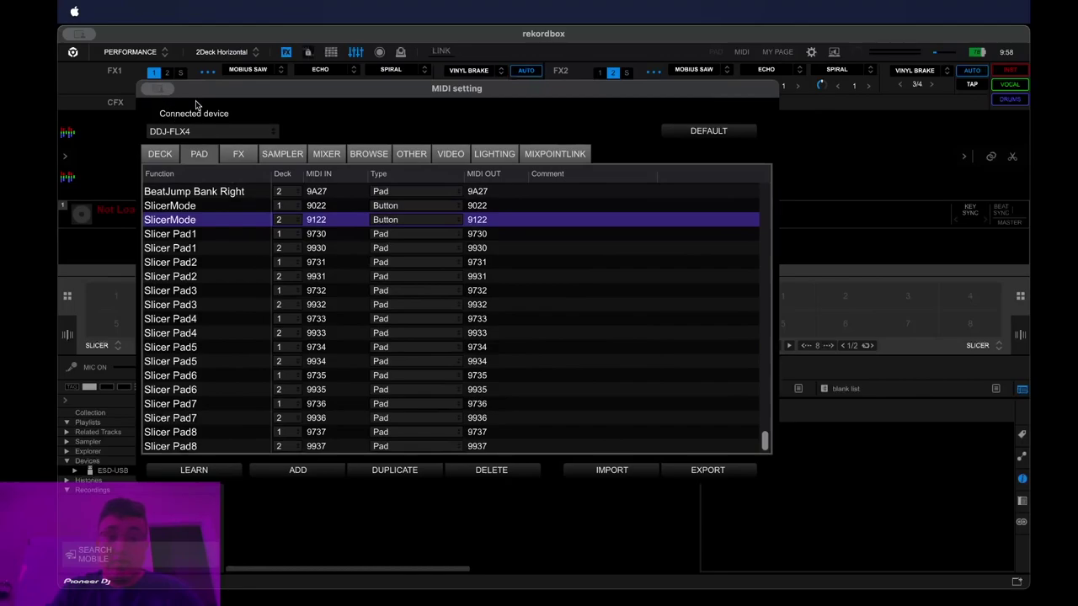
Close MIDI setting, open ESD-USB's 'wow 2.0' playlist, and select Milkshake (Extended Mix).
{"action": "left_click", "coordinate": [157, 89]}
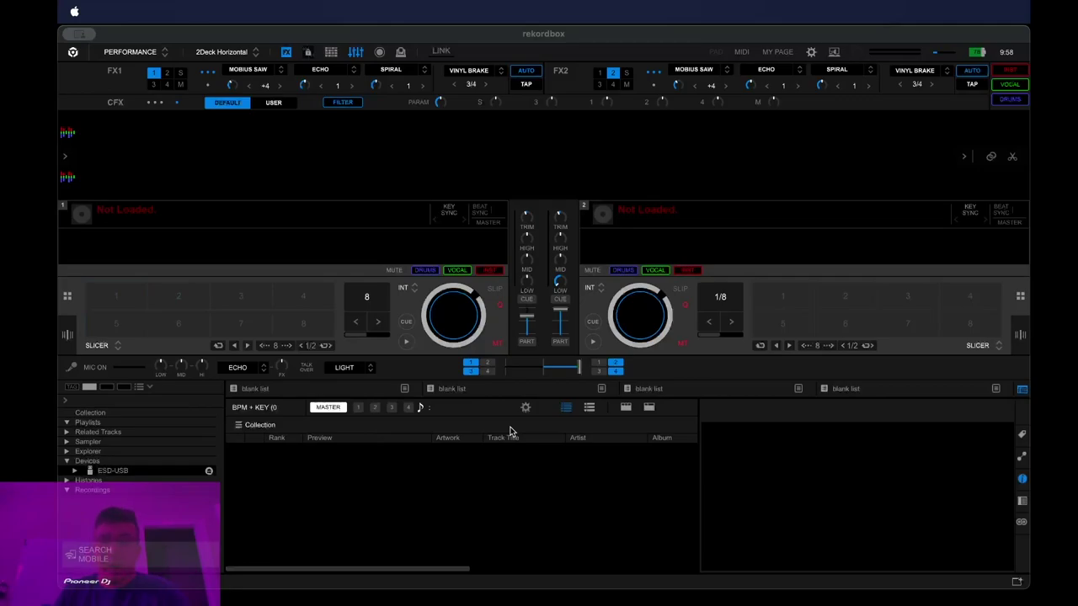
{"action": "left_click", "coordinate": [282, 487]}
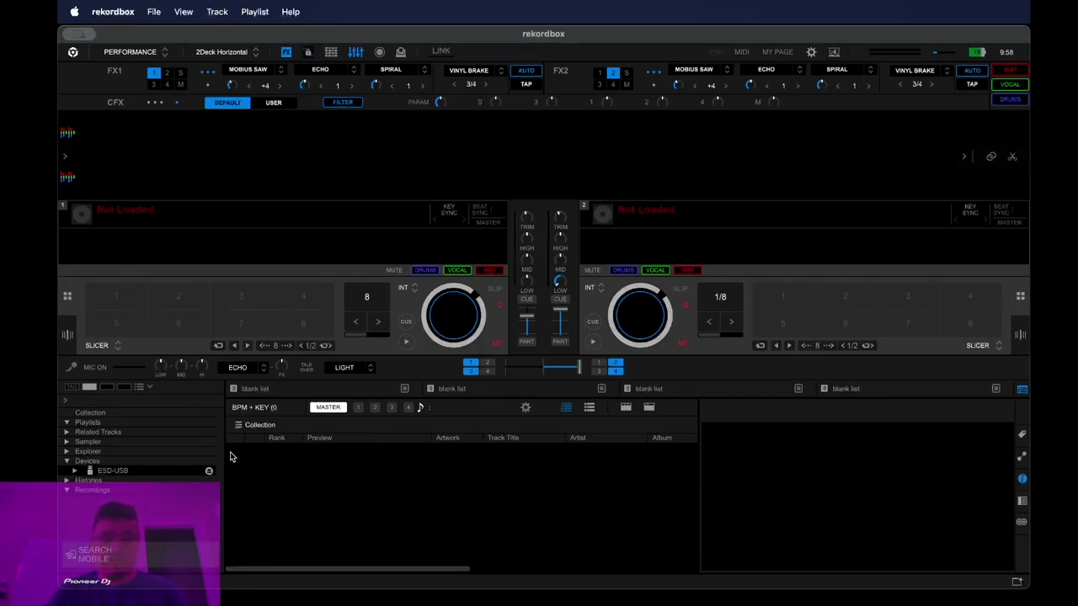
{"action": "left_click", "coordinate": [75, 471]}
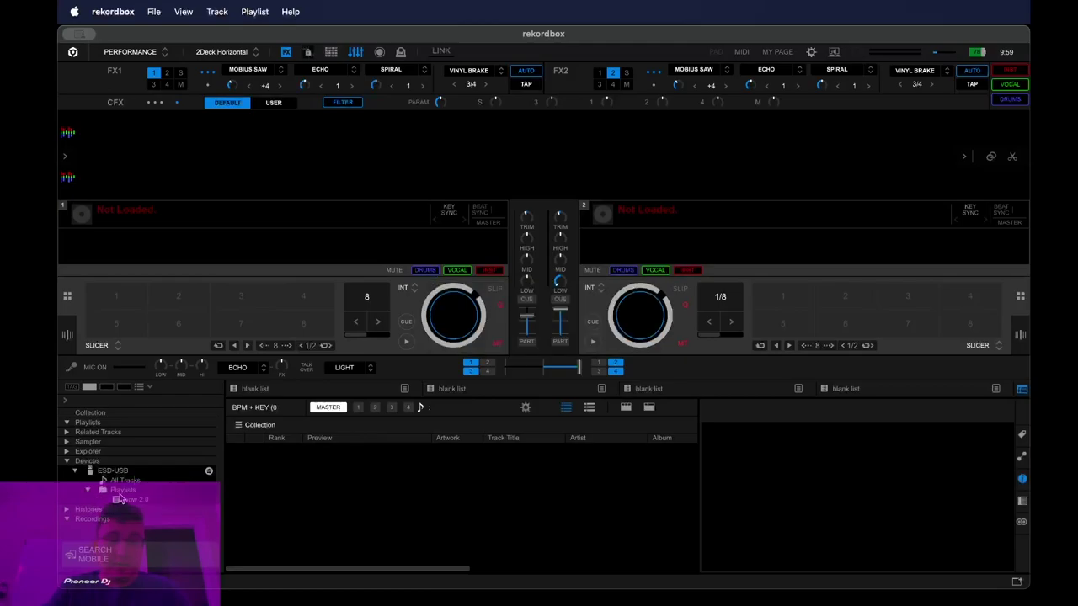
{"action": "left_click", "coordinate": [127, 500]}
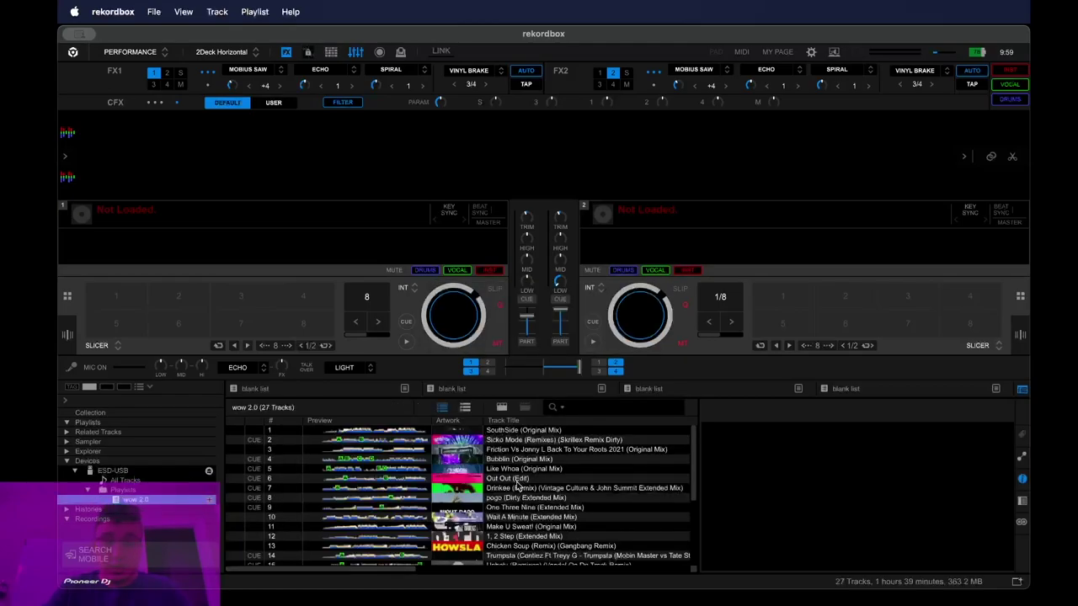
{"action": "scroll", "coordinate": [518, 487], "scroll_direction": "down", "scroll_amount": 3}
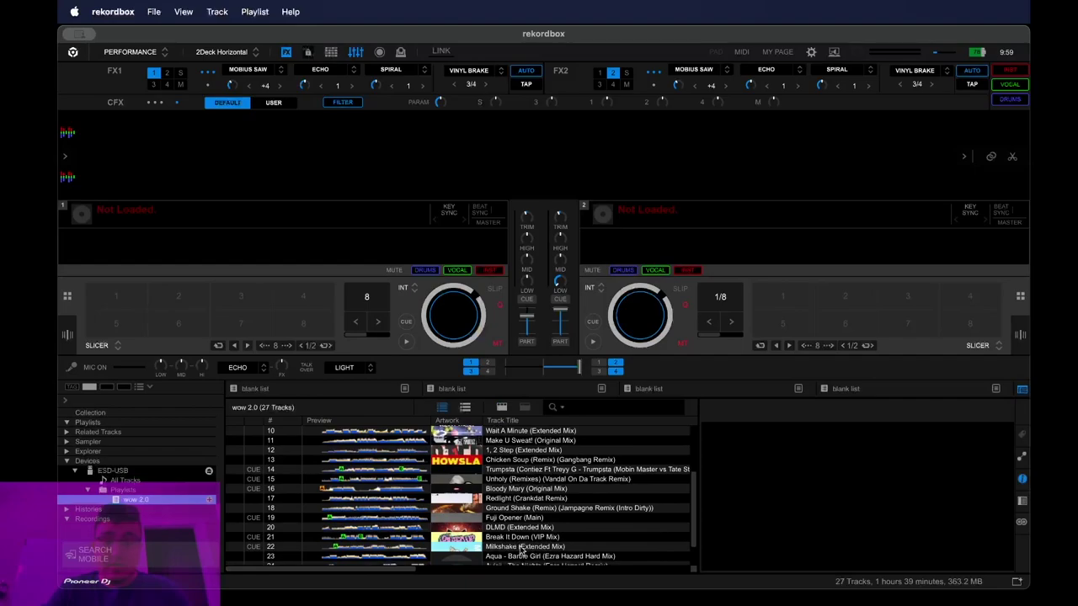
{"action": "left_click", "coordinate": [522, 548]}
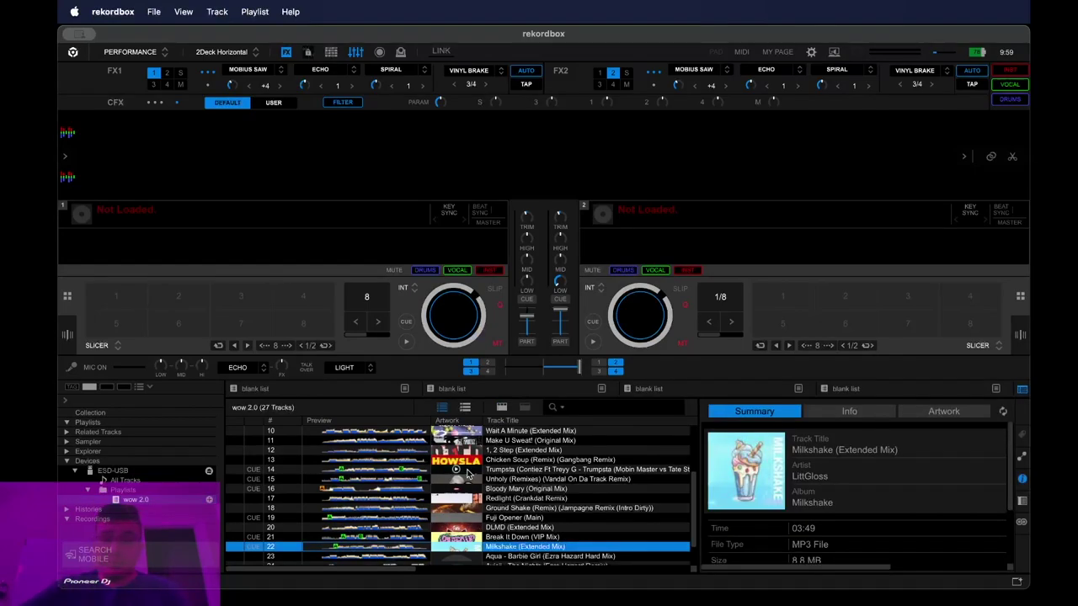
Load Milkshake (Extended Mix) onto deck 1 with Shift+Left.
{"action": "key", "text": "shift+Left"}
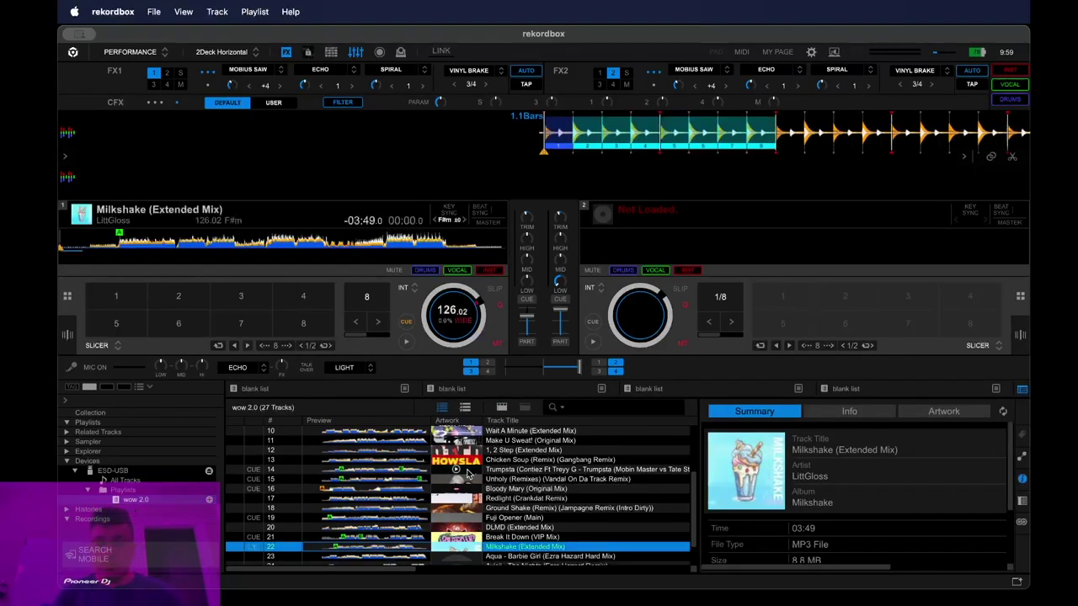